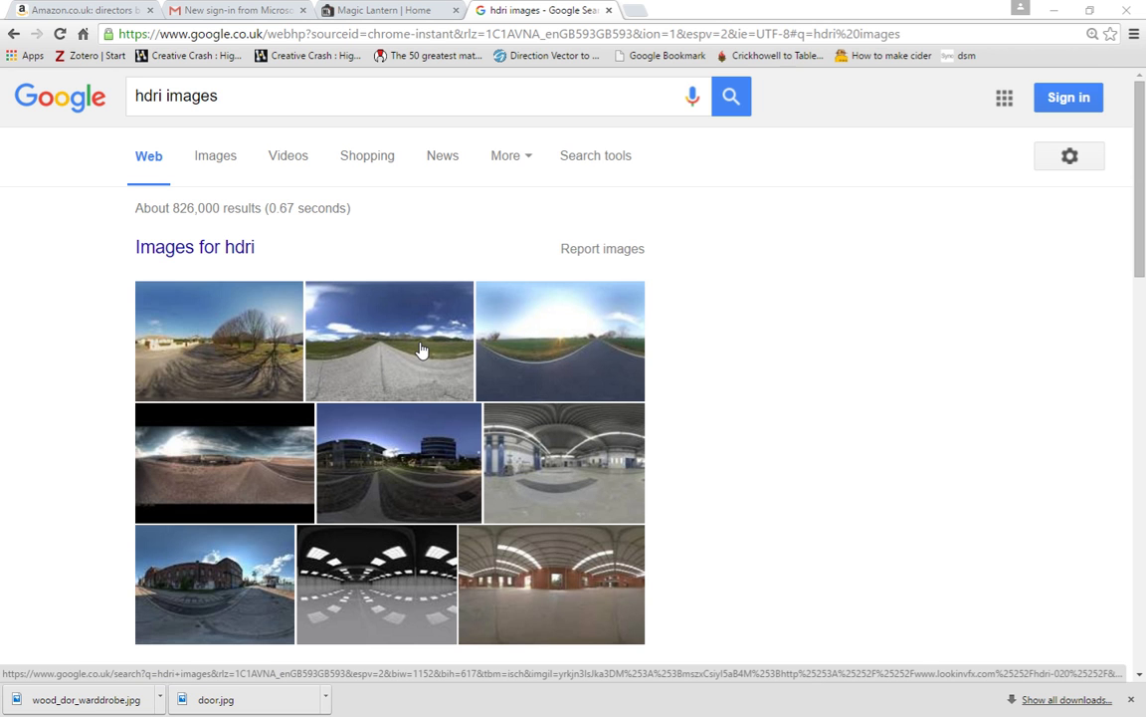
- Scroll down through the Google results grid of panoramic HDRI photos
scroll(422, 355, "down", 1)
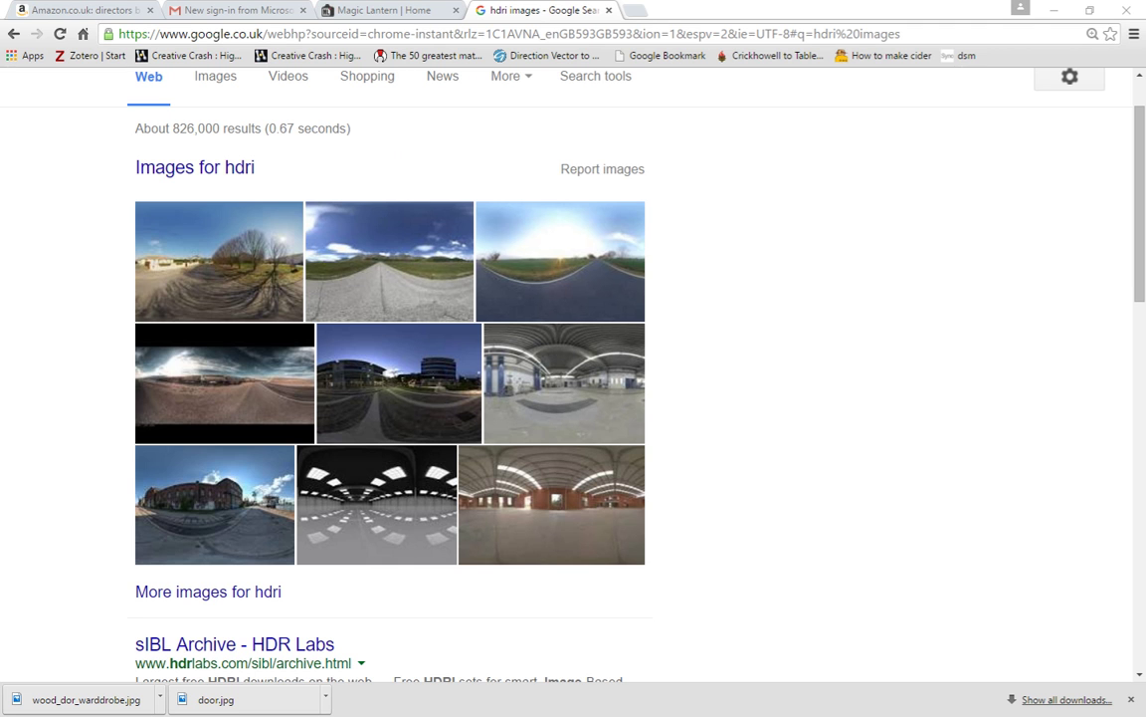
- Switch from Chrome to the Demo folder holding IMG_8837.CR2 to IMG_8842.CR2
key("alt+Tab")
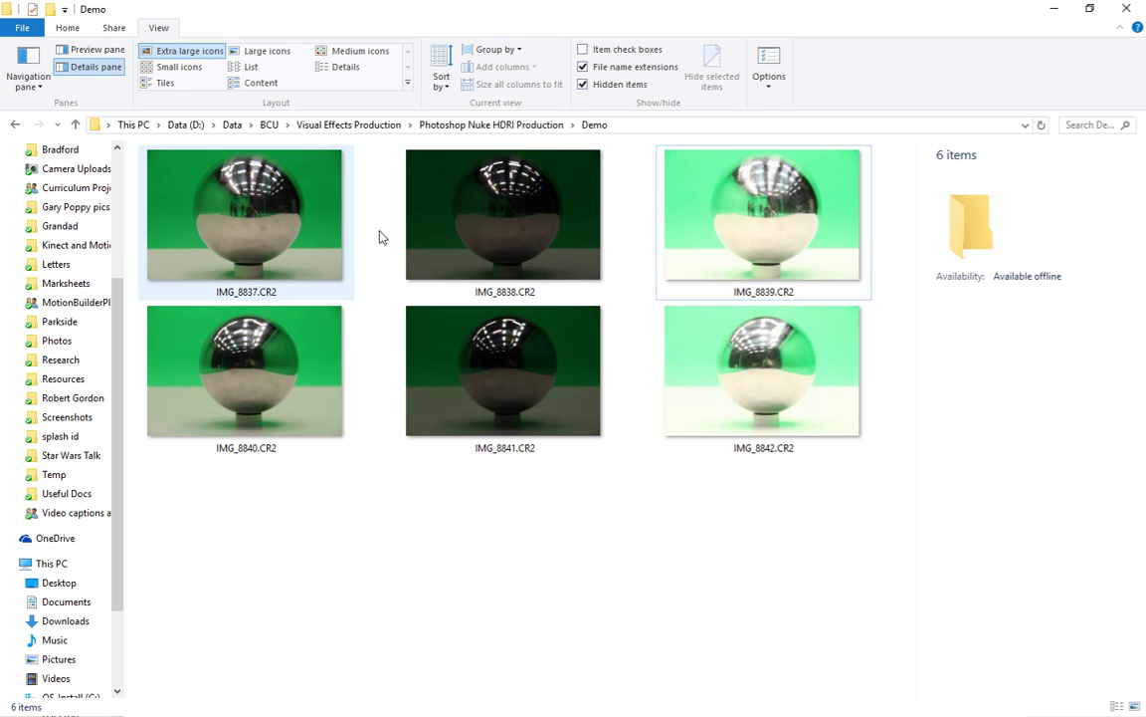
- Compare the exposure details of IMG_8837, IMG_8838 and IMG_8839 in the Details pane
left_click(286, 239)
left_click(478, 259)
left_click(722, 248)
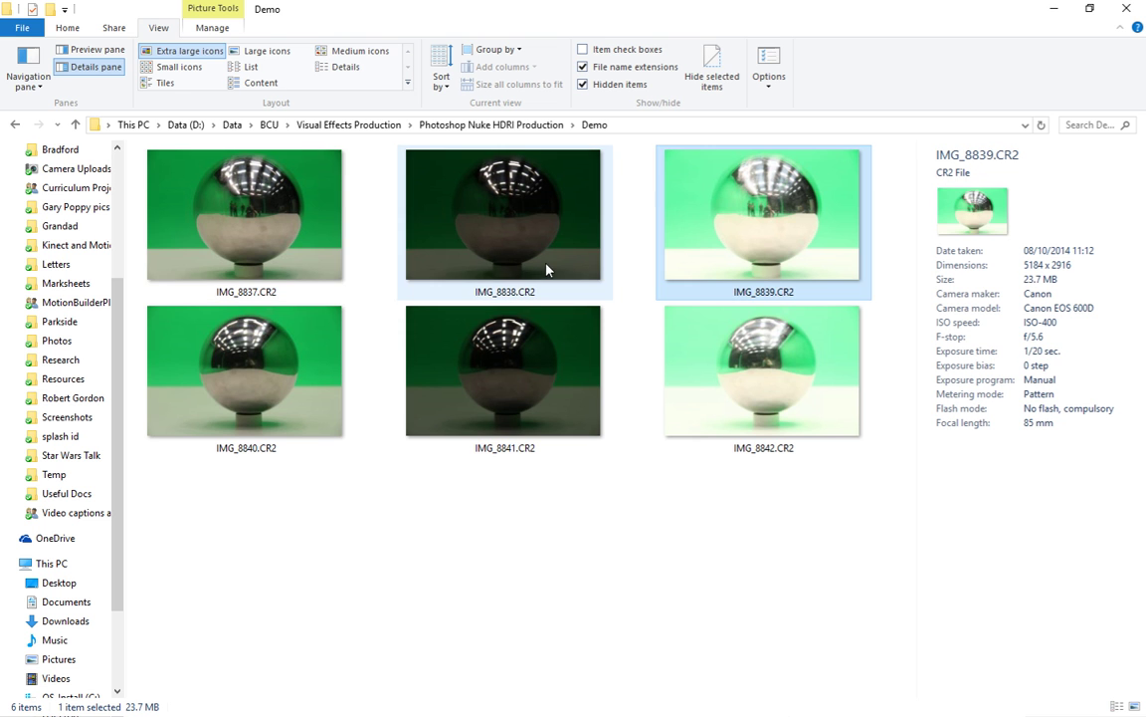
left_click(286, 272)
left_click(448, 258)
left_click(662, 267)
left_click(316, 265)
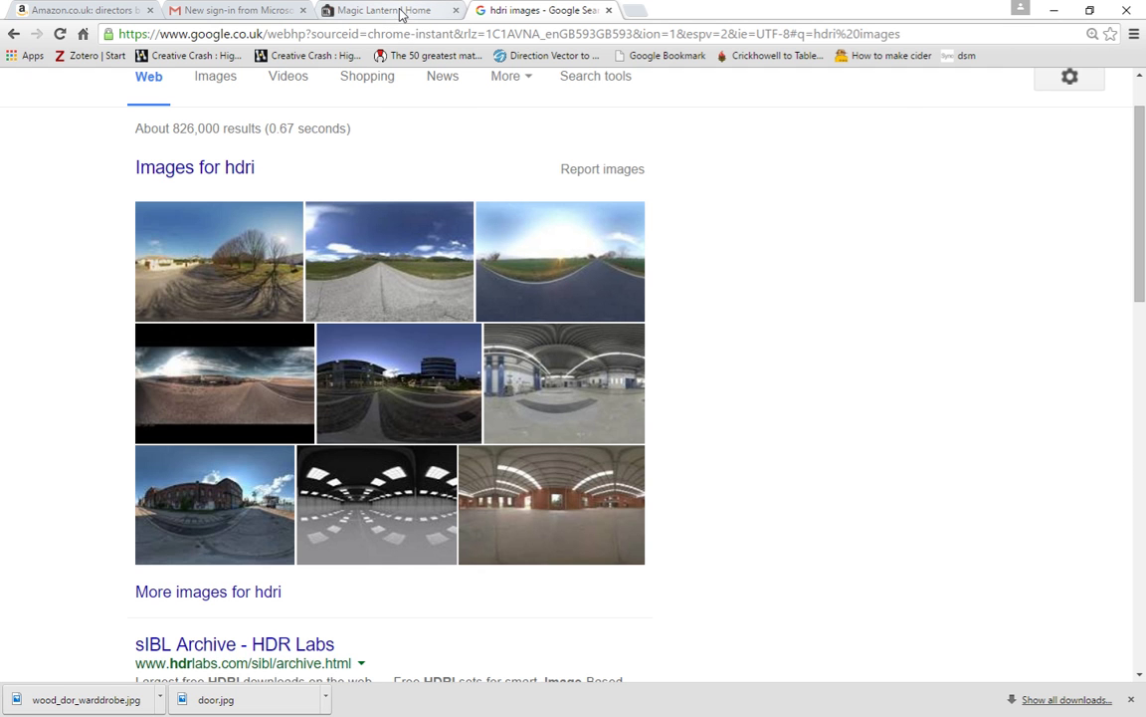
- Bring up the Magic Lantern home page and scroll to its 'What is it?' section
left_click(360, 12)
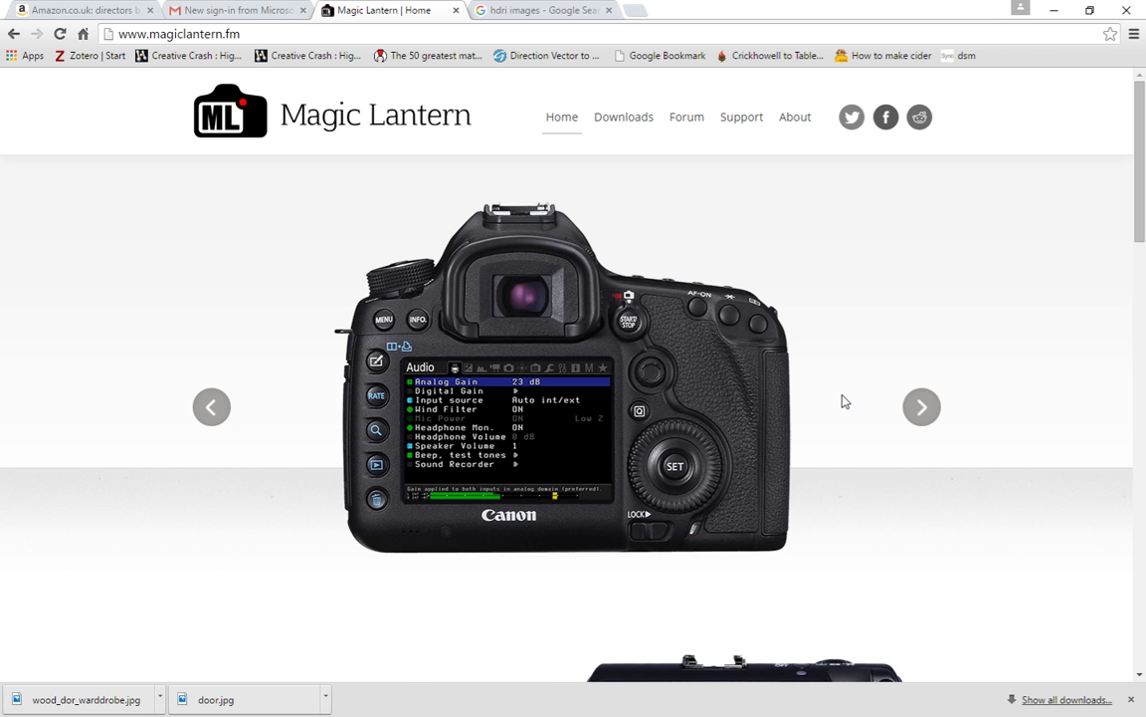
scroll(841, 399, "down", 6)
scroll(843, 394, "up", 4)
scroll(842, 394, "down", 2)
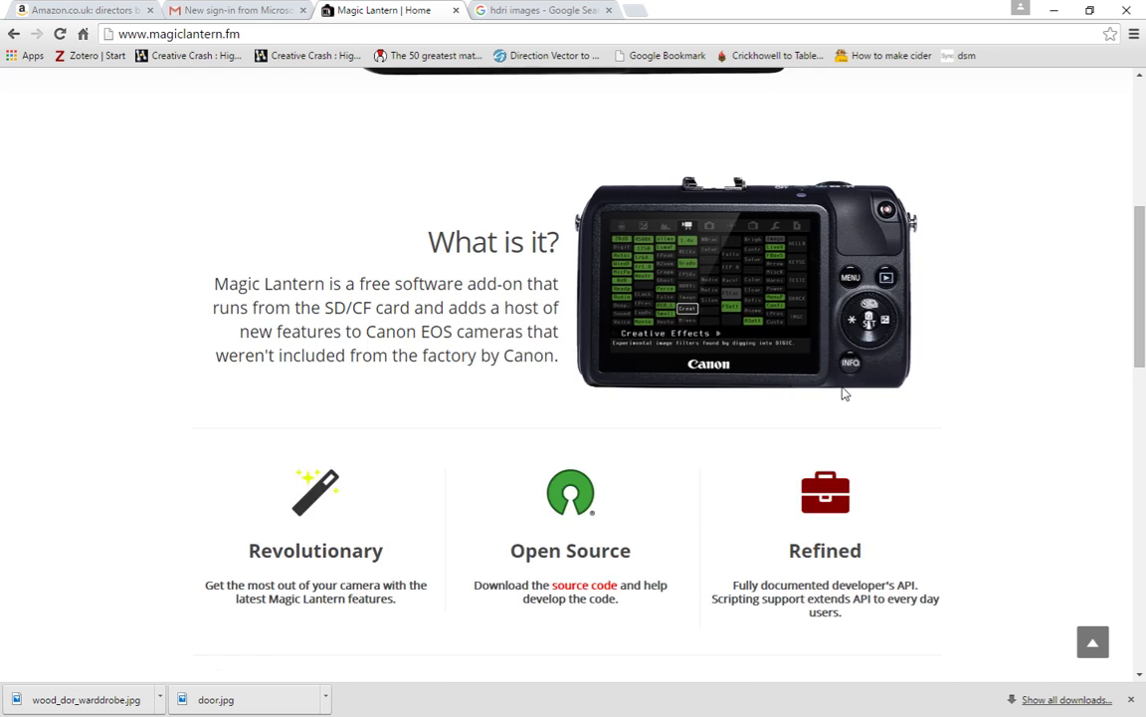
scroll(842, 394, "up", 4)
scroll(841, 394, "down", 2)
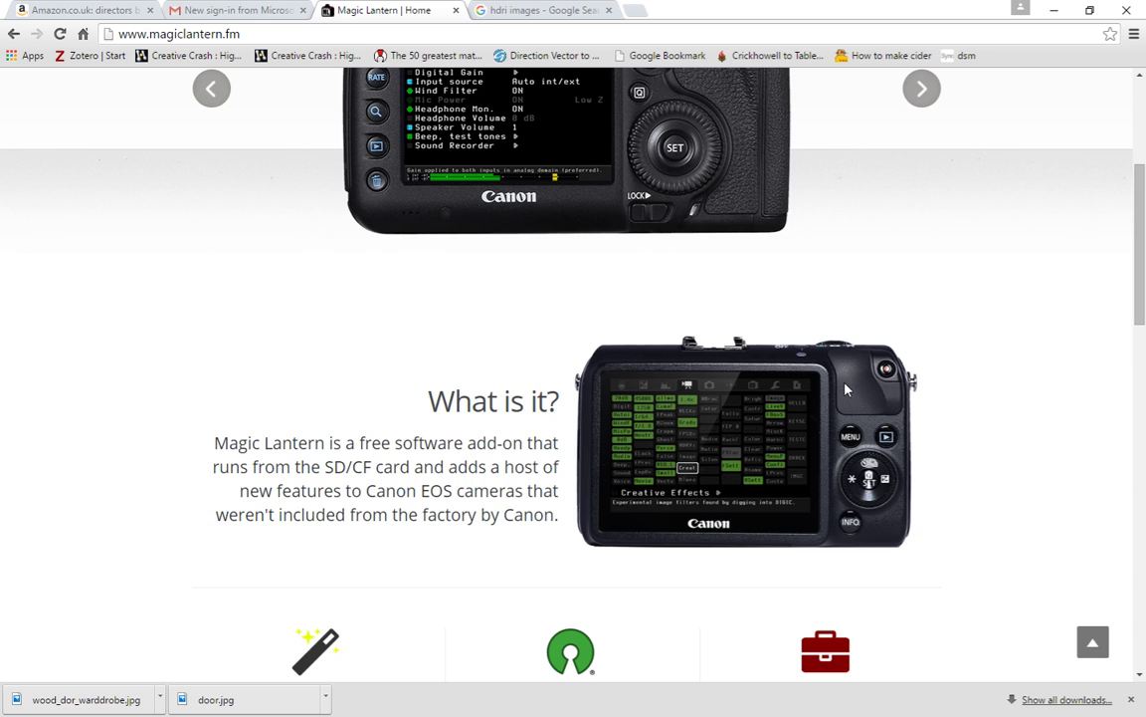
scroll(842, 394, "down", 2)
scroll(844, 391, "up", 5)
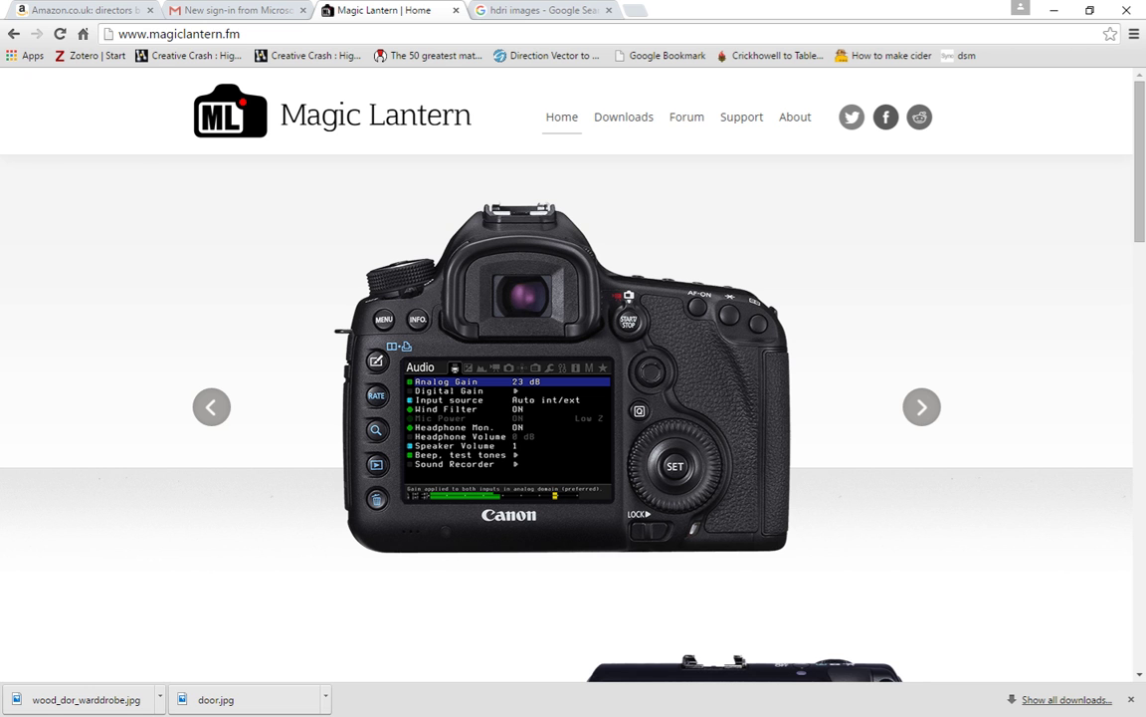
key("alt+Tab")
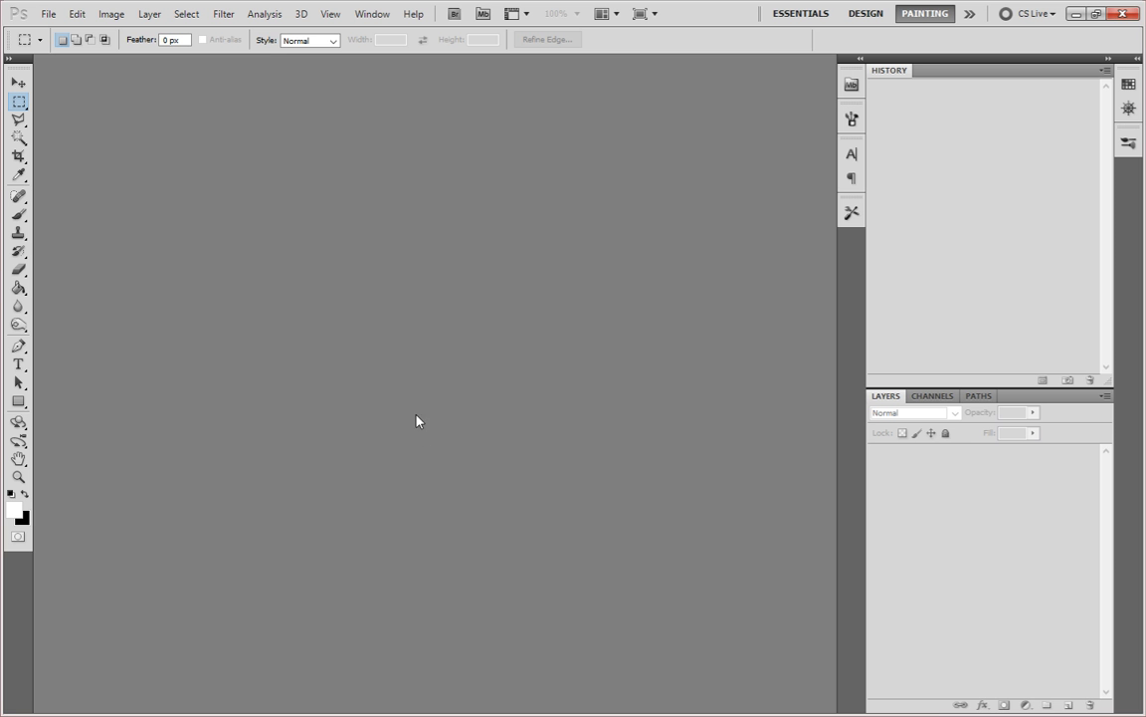
- Start File > Automate > Merge to HDR Pro with an empty source list
left_click(44, 15)
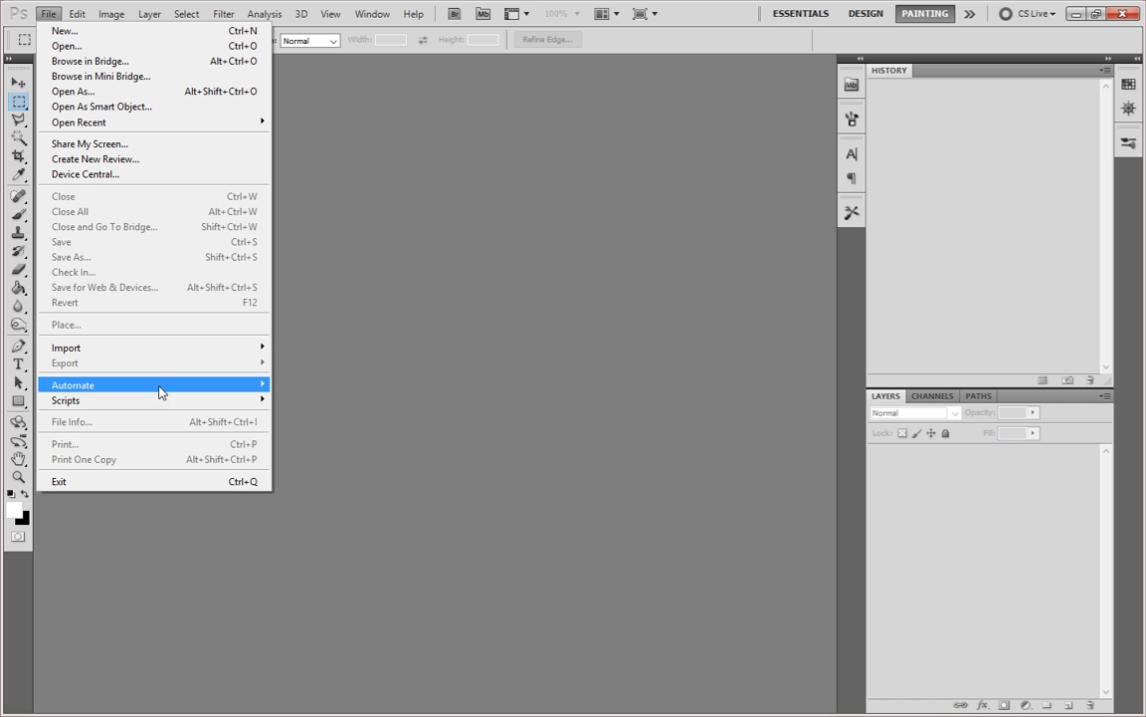
mouse_move(151, 384)
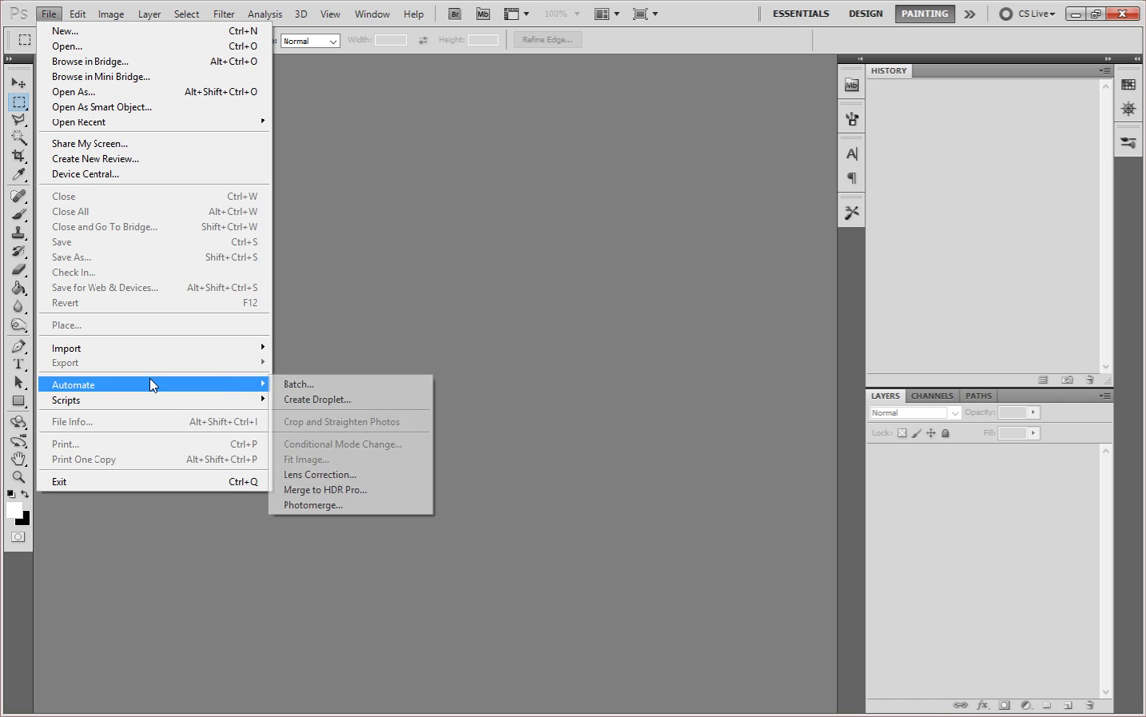
left_click(382, 488)
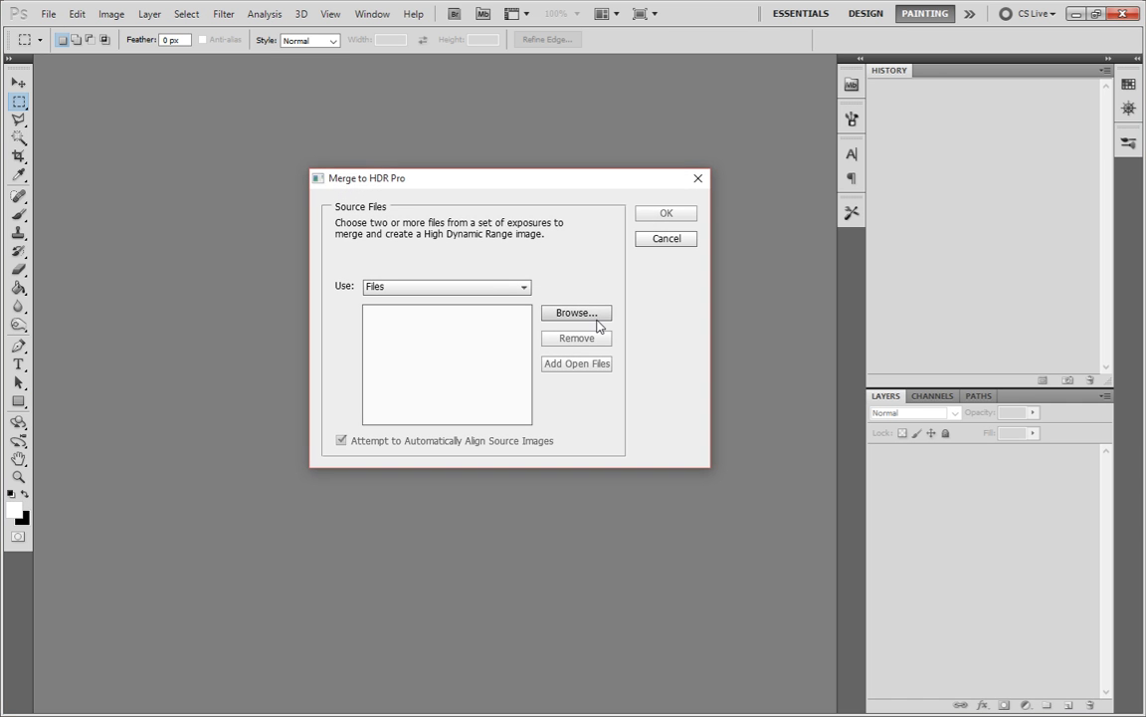
- Load IMG_8837 through IMG_8839 as HDR merge sources and start the merge
left_click(563, 312)
left_click(422, 195)
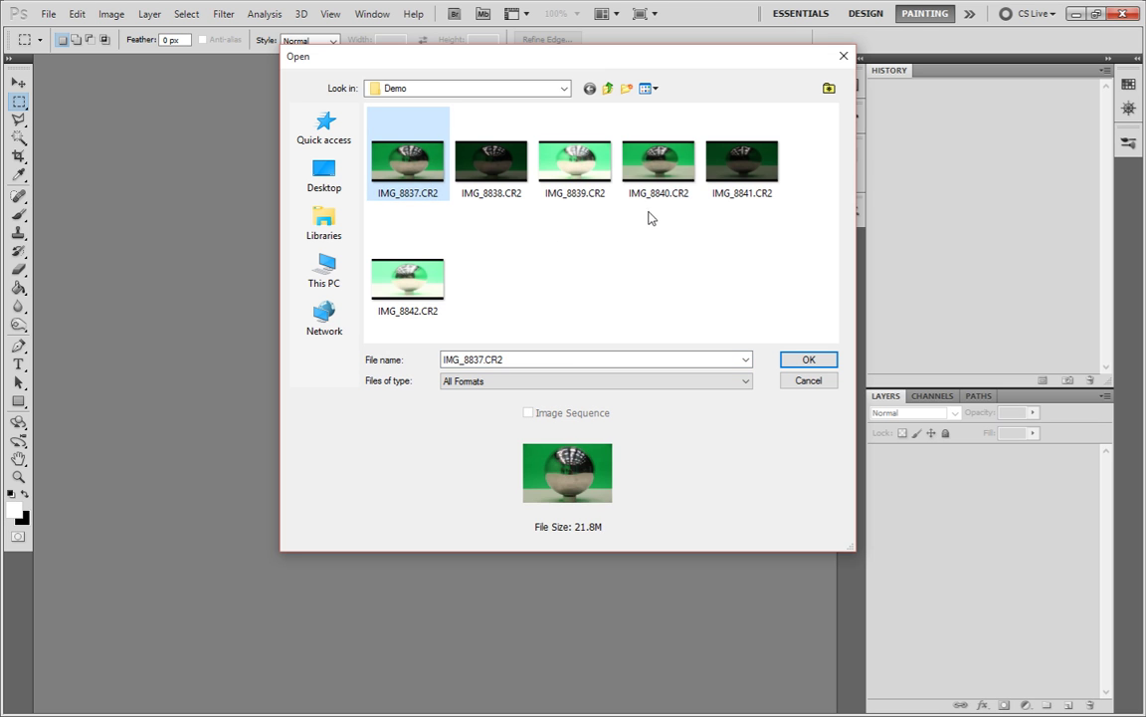
left_click(583, 195, "shift")
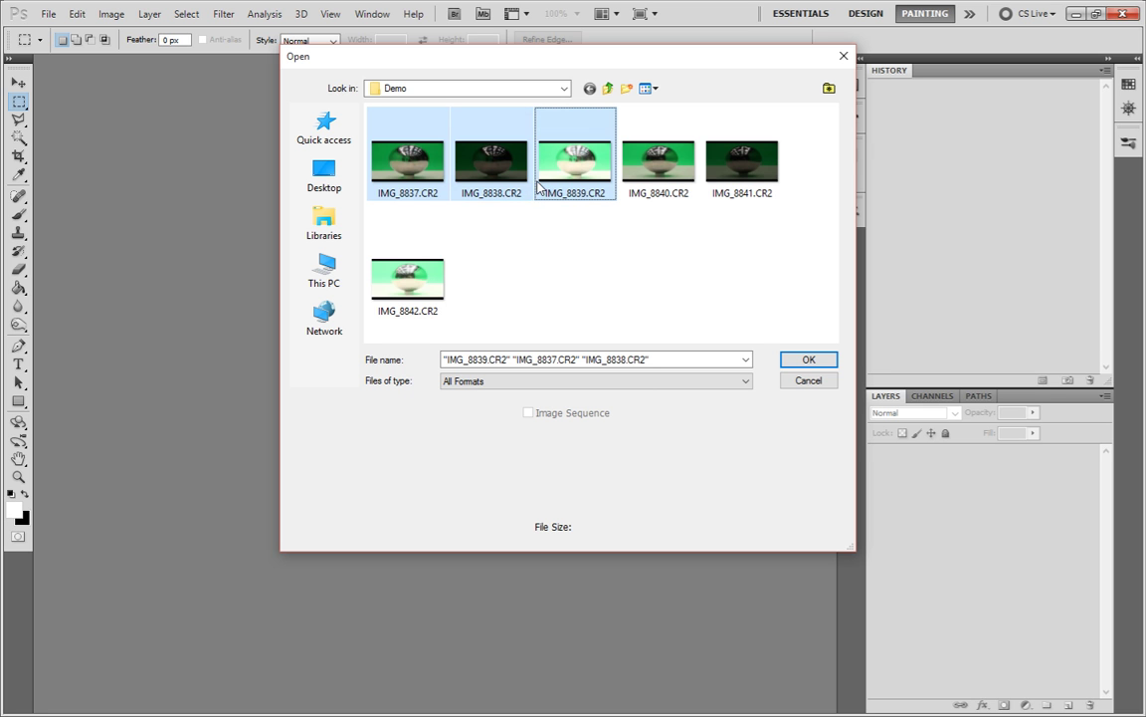
left_click(811, 363)
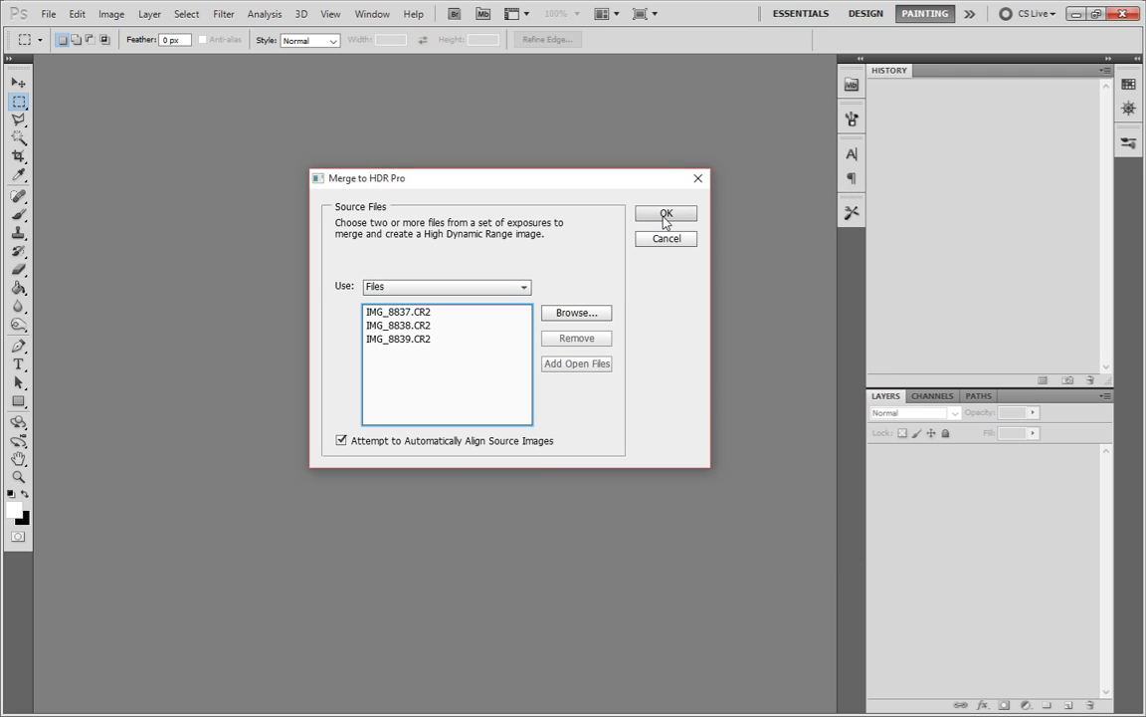
left_click(666, 215)
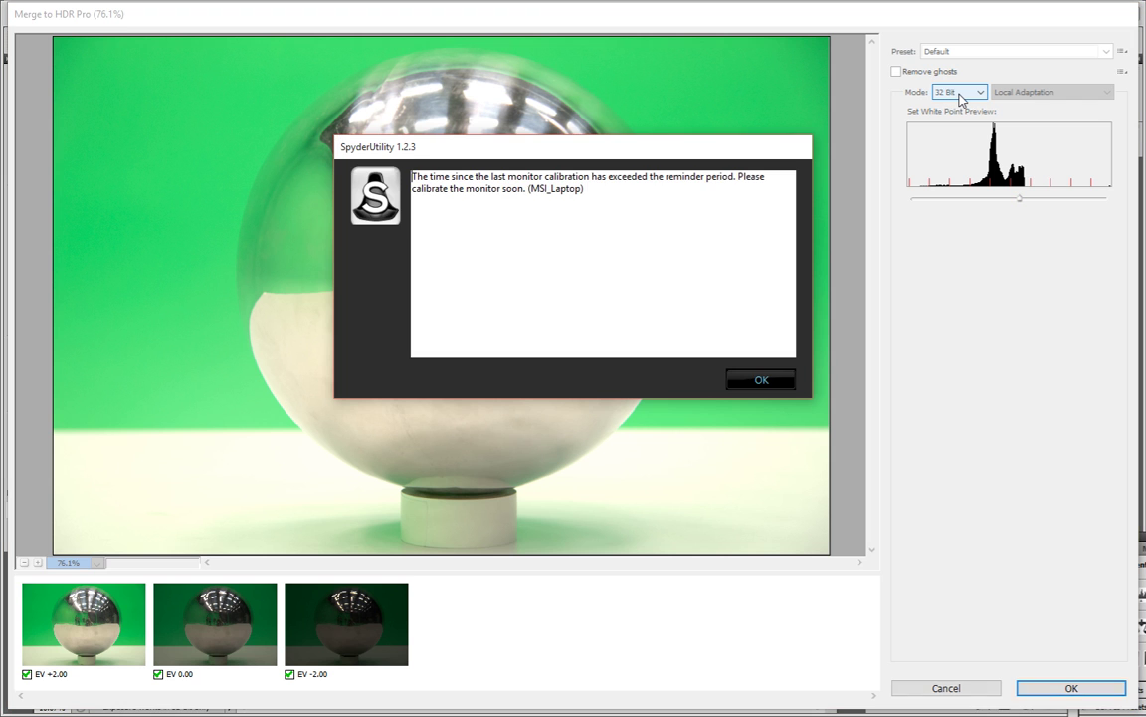
- Dismiss the SpyderUtility reminder and create the merged HDR image in 32 Bit mode
left_click(772, 387)
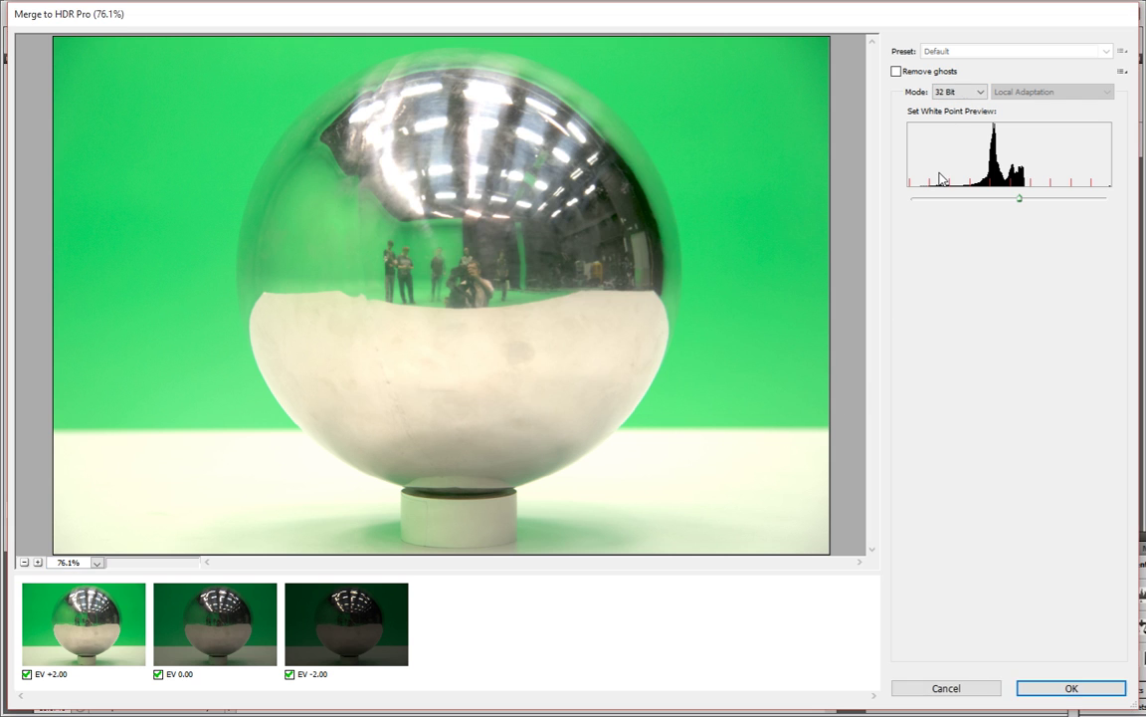
left_click(961, 93)
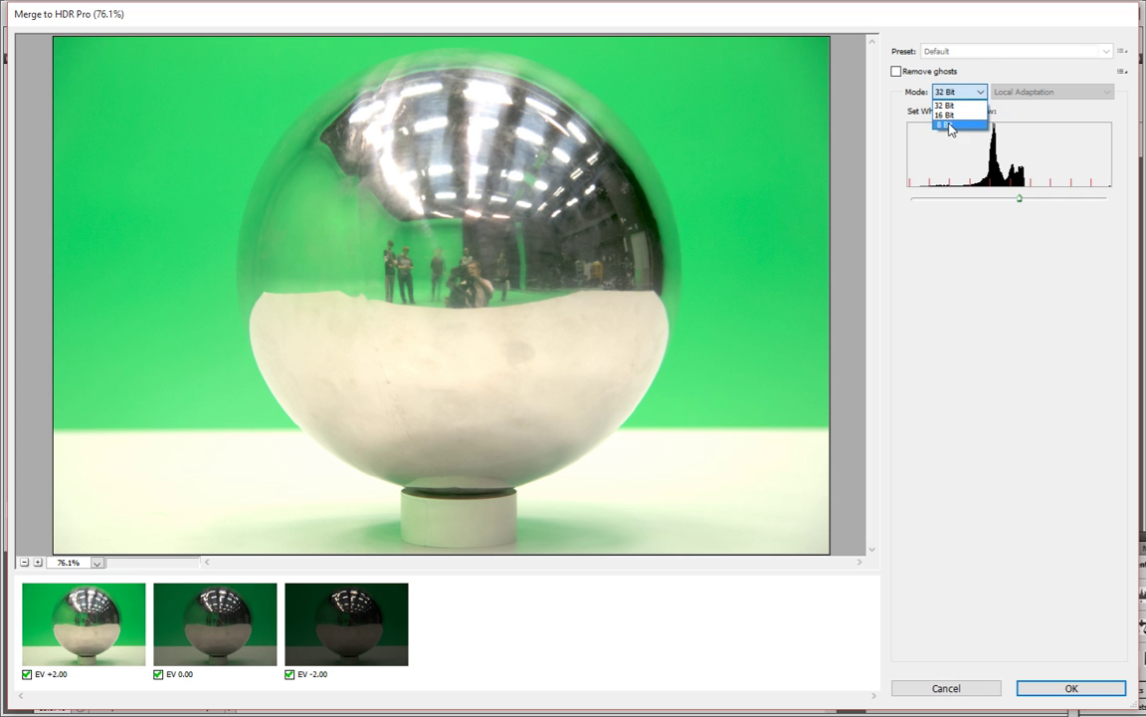
left_click(946, 95)
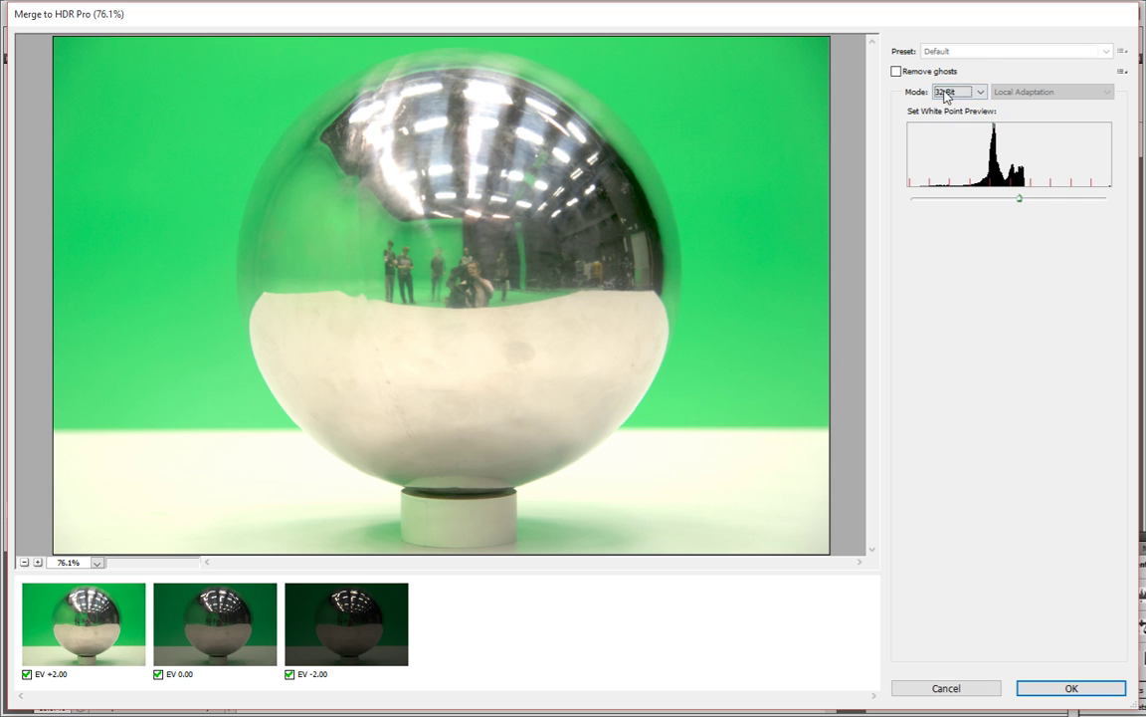
left_click(1072, 688)
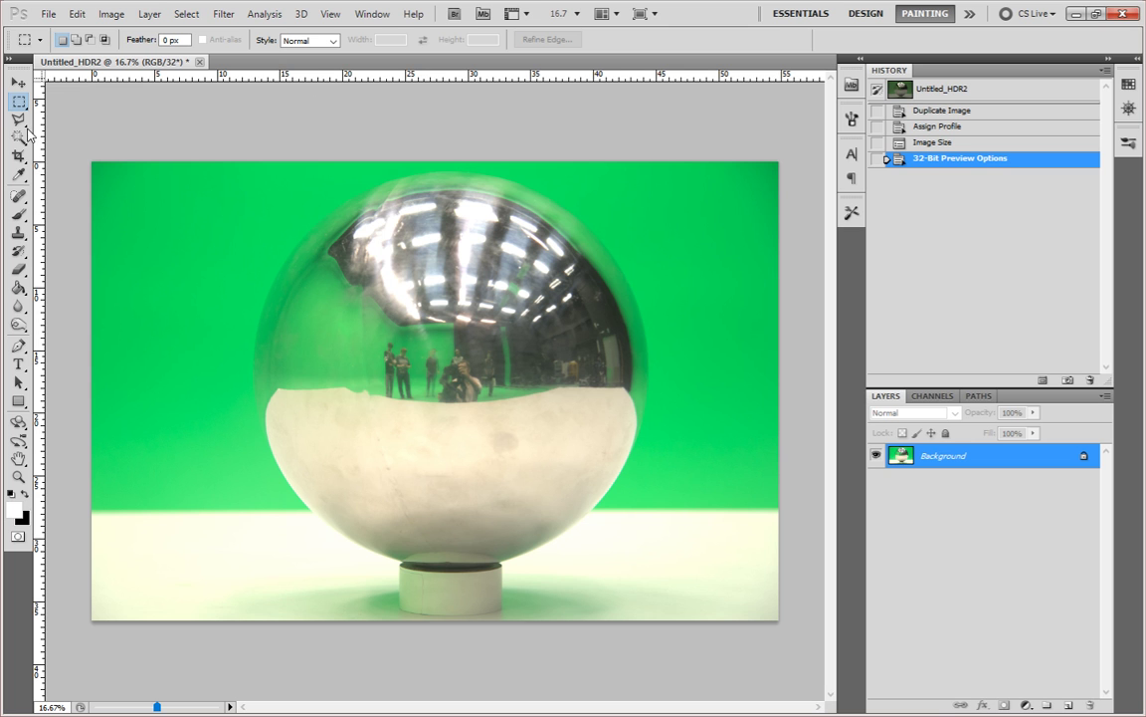
- Draw a rectangular selection around the chrome ball and fit all four edges with Transform Selection
left_click_drag(223, 172, 681, 584)
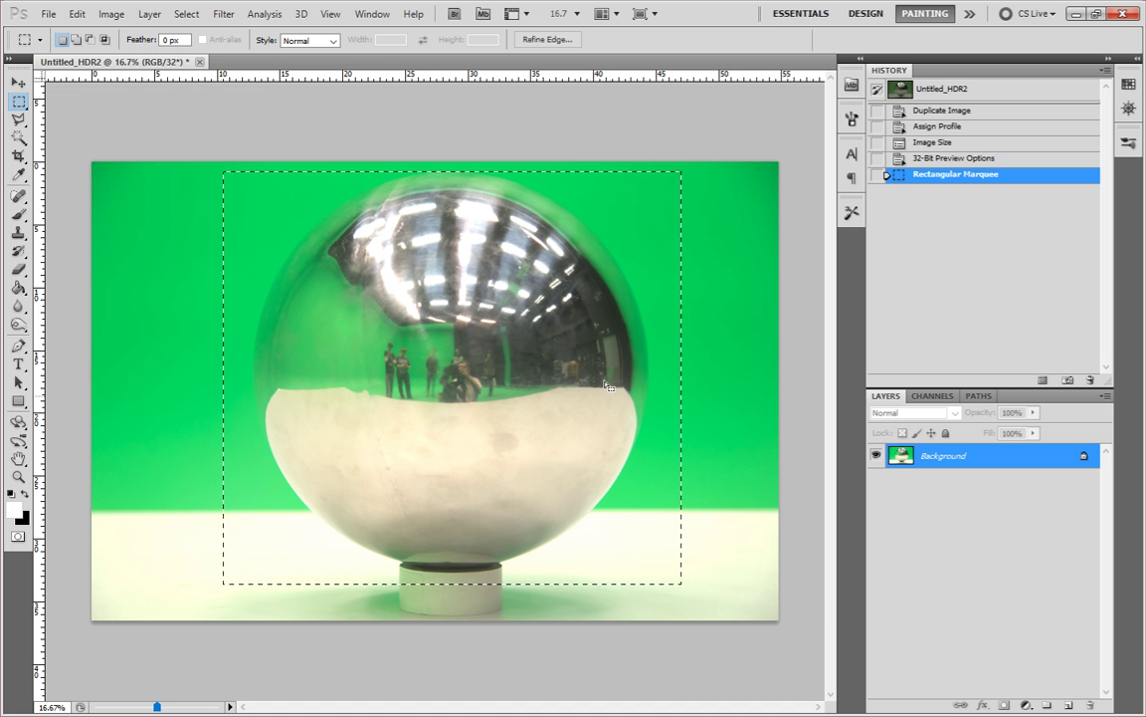
left_click(186, 14)
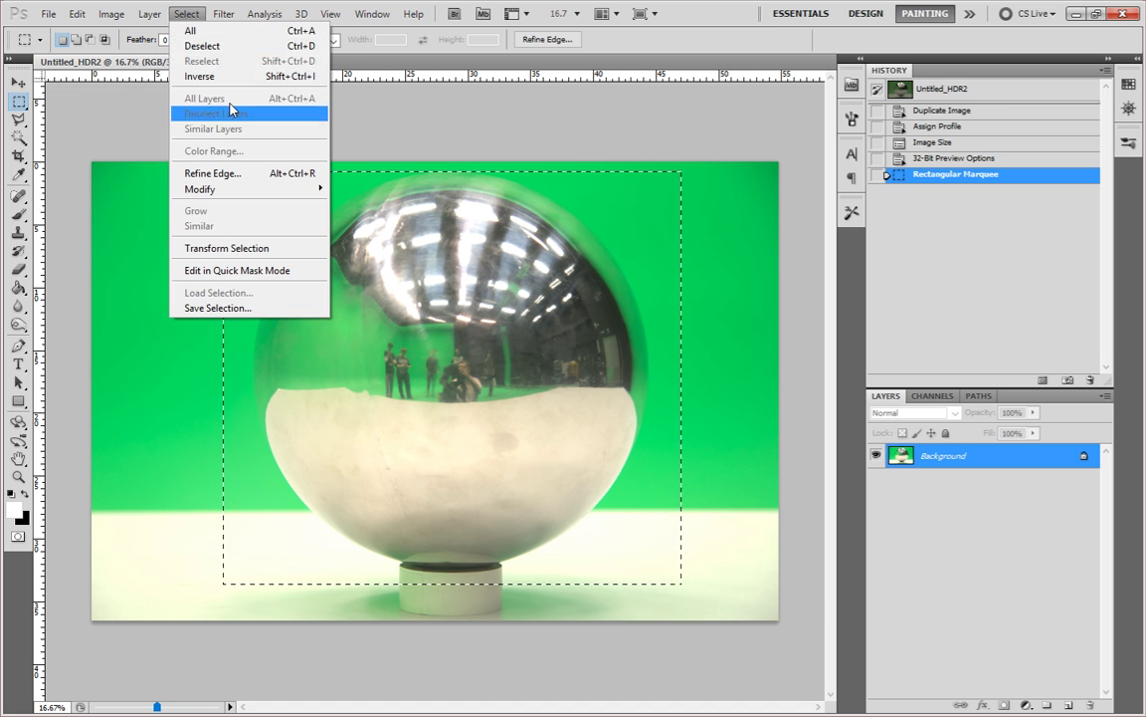
left_click(238, 256)
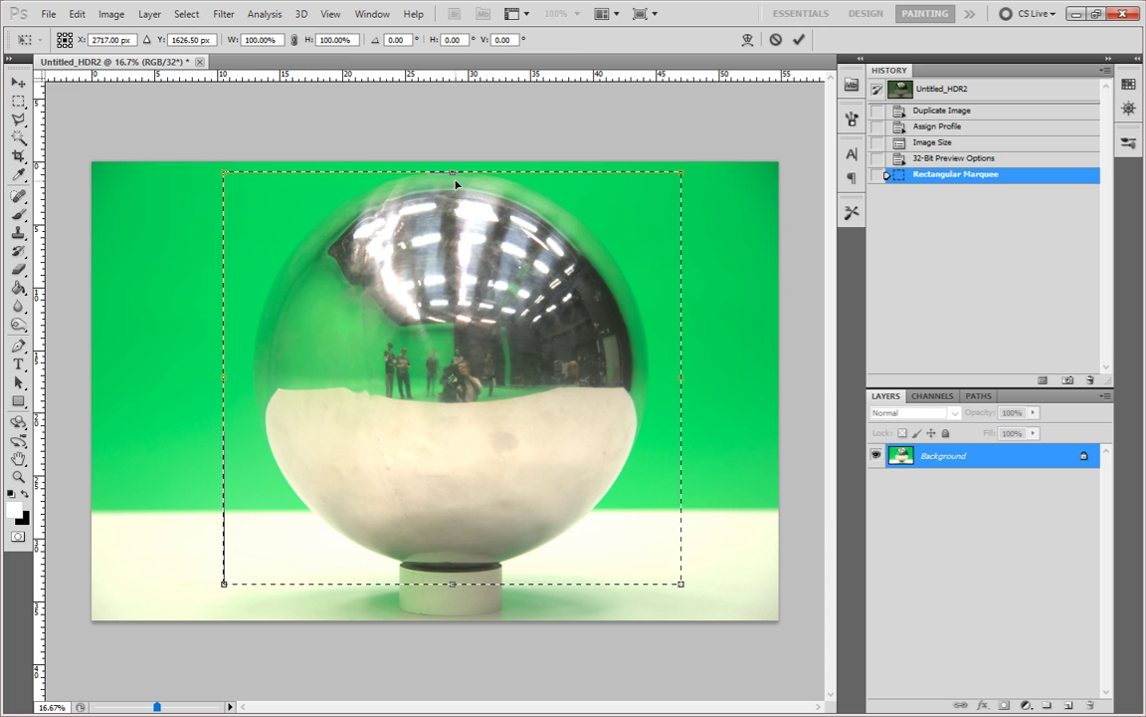
mouse_move(455, 177)
left_mouse_down()
mouse_move(453, 156)
mouse_move(449, 211)
mouse_move(451, 187)
mouse_move(475, 176)
mouse_move(452, 187)
mouse_move(453, 157)
mouse_move(453, 174)
left_mouse_up()
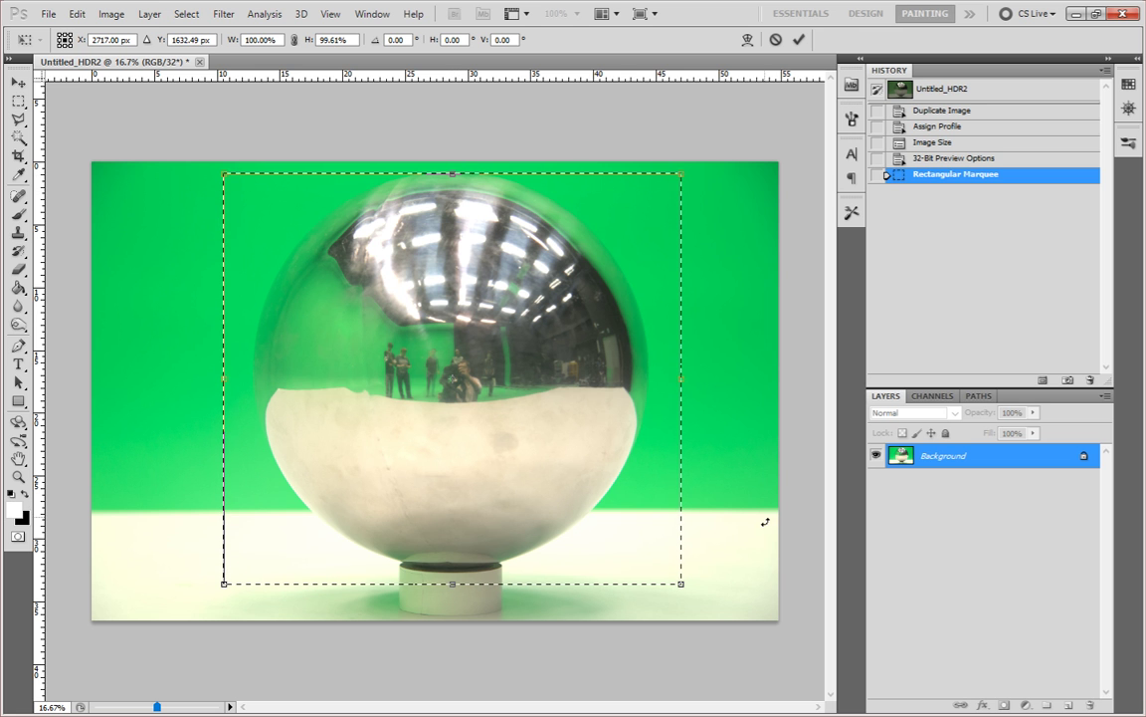
left_click_drag(679, 378, 648, 377)
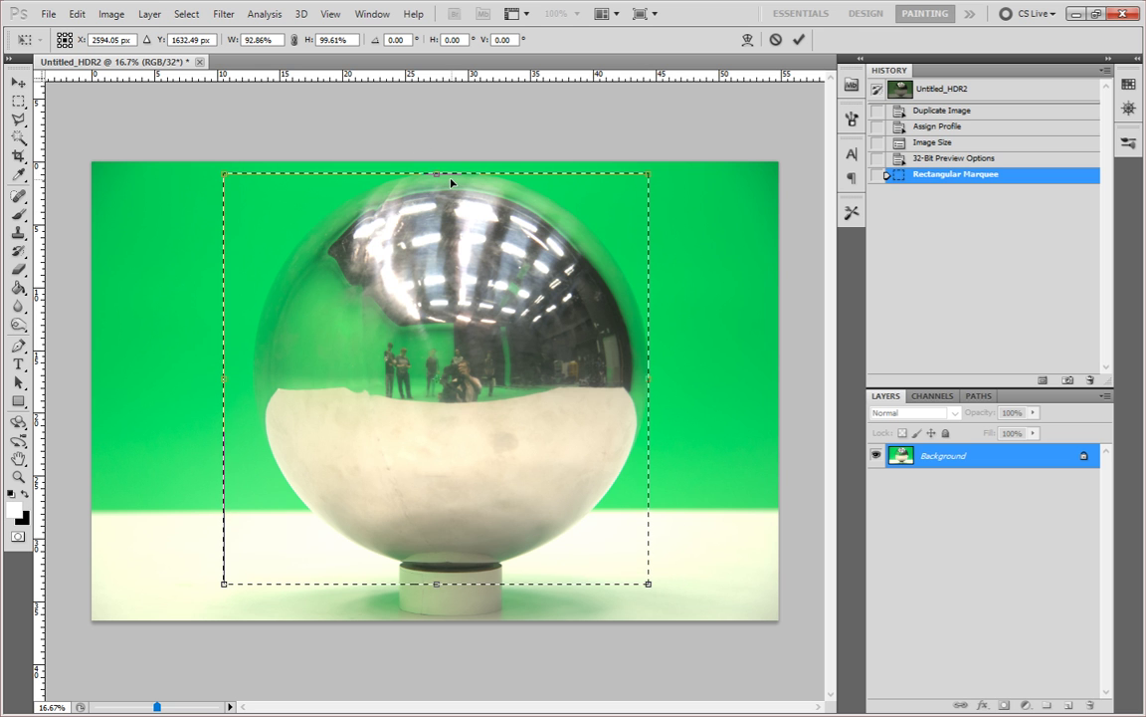
mouse_move(436, 174)
left_mouse_down()
mouse_move(448, 207)
mouse_move(432, 173)
left_mouse_up()
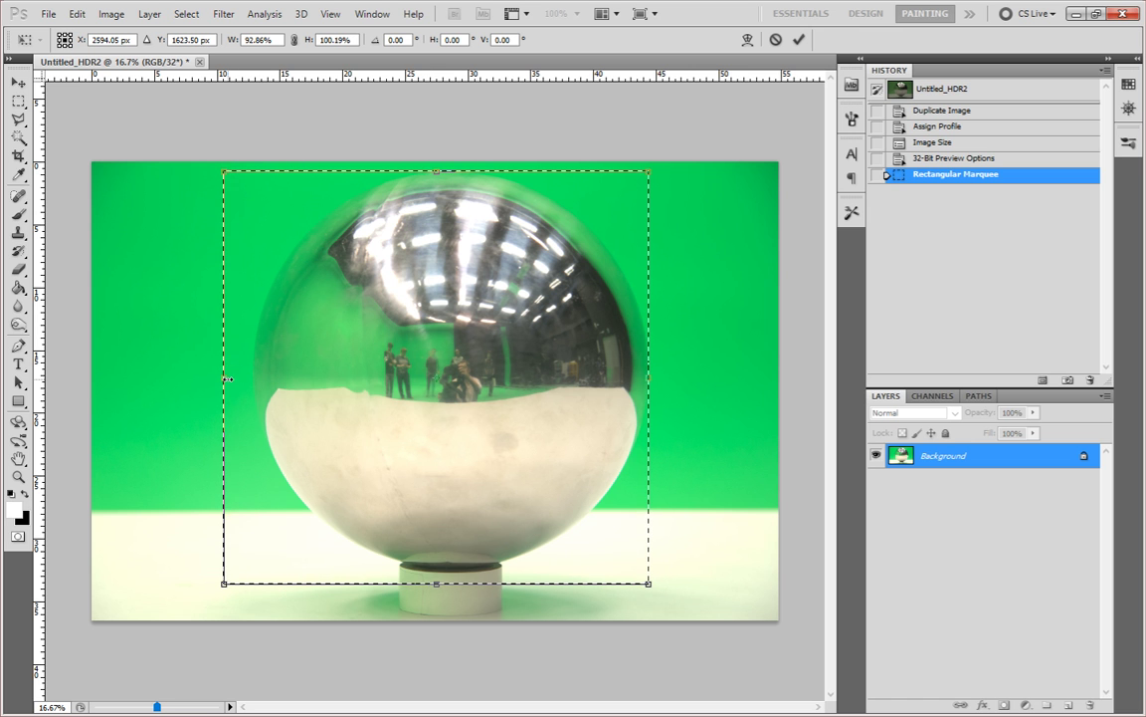
left_click_drag(228, 379, 247, 383)
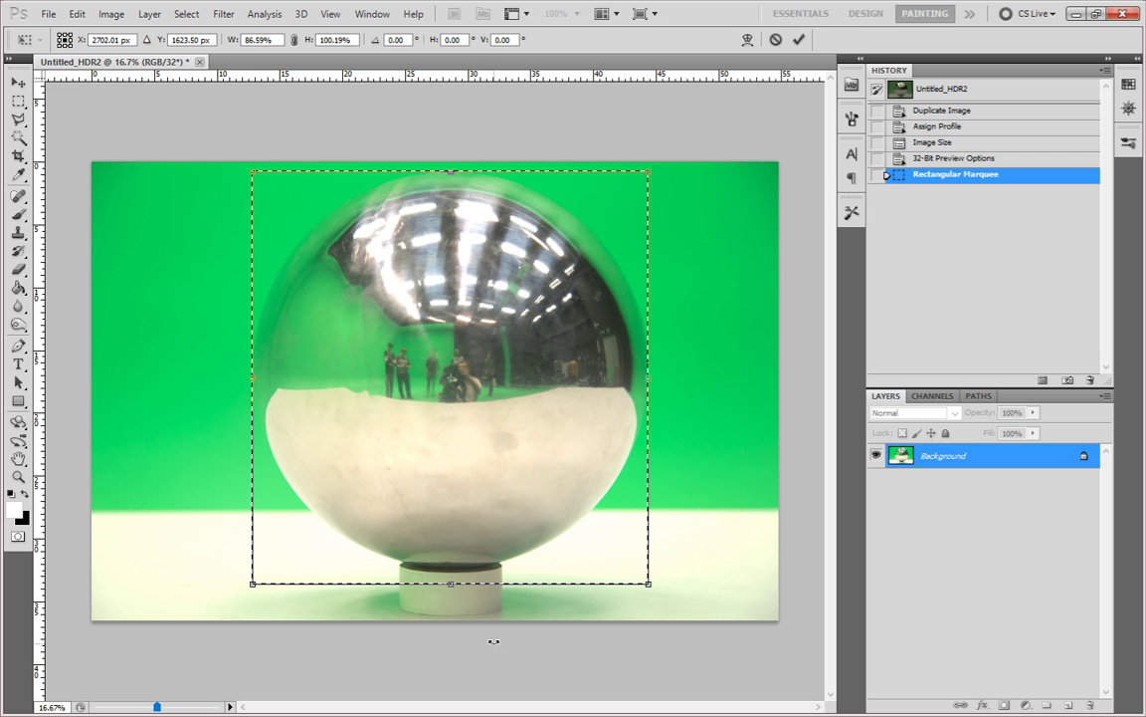
left_click_drag(449, 589, 451, 568)
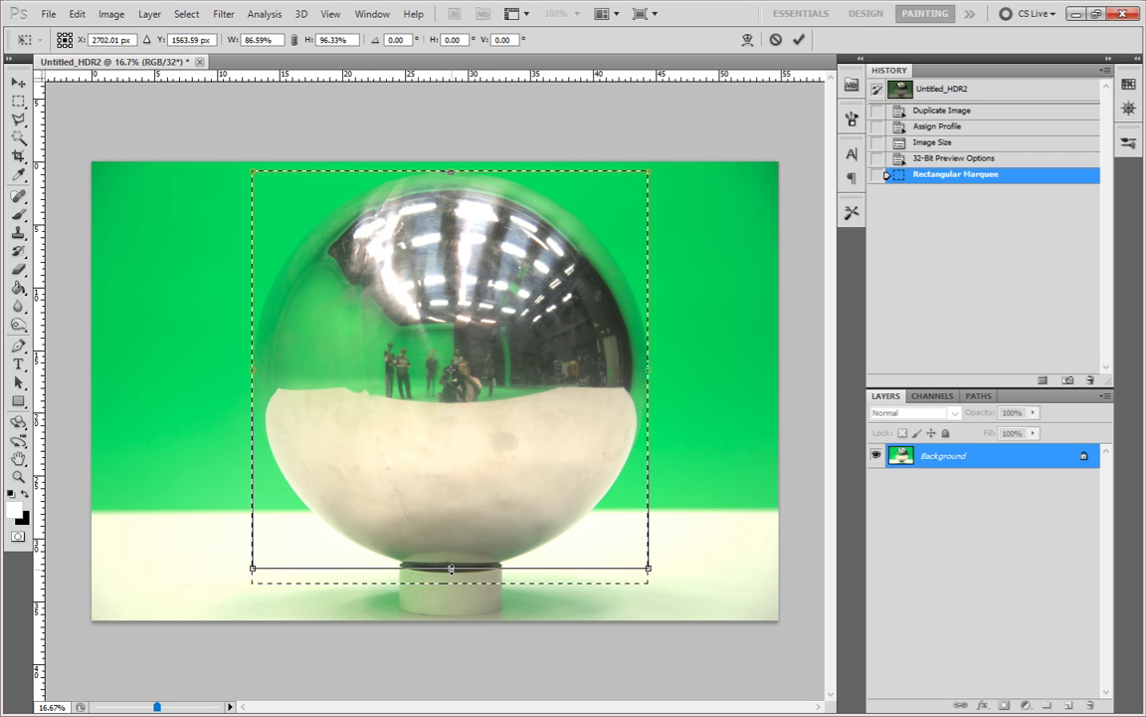
- Commit the transformed selection around the chrome ball
left_click(76, 13)
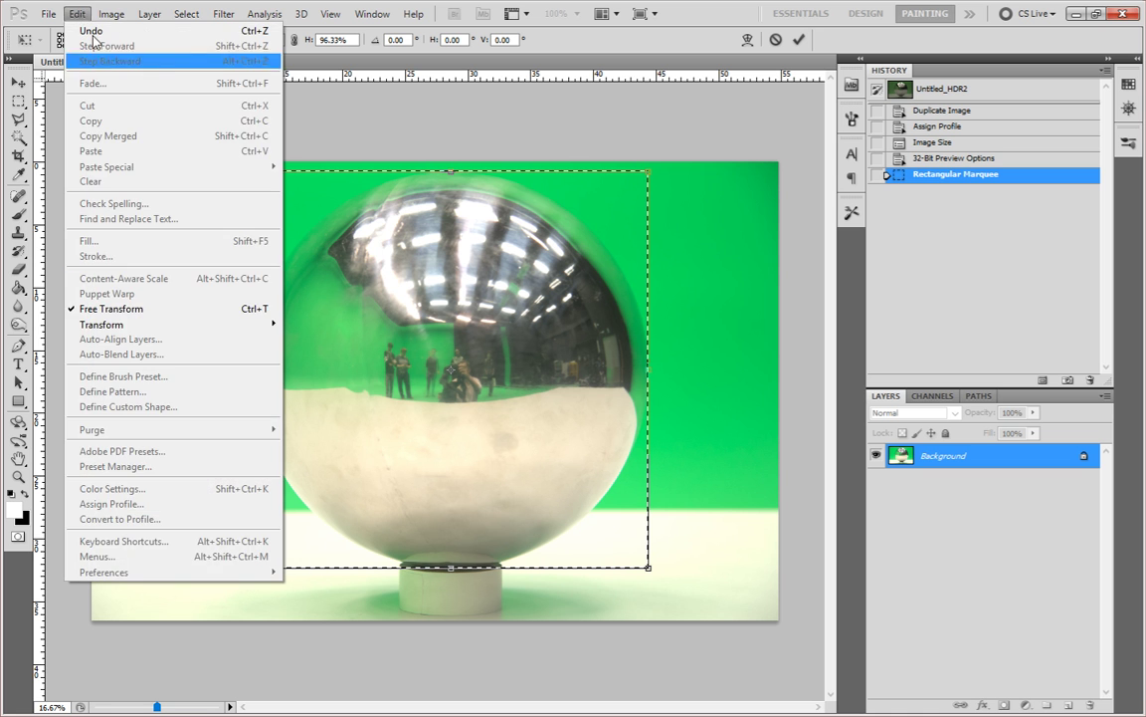
mouse_move(256, 13)
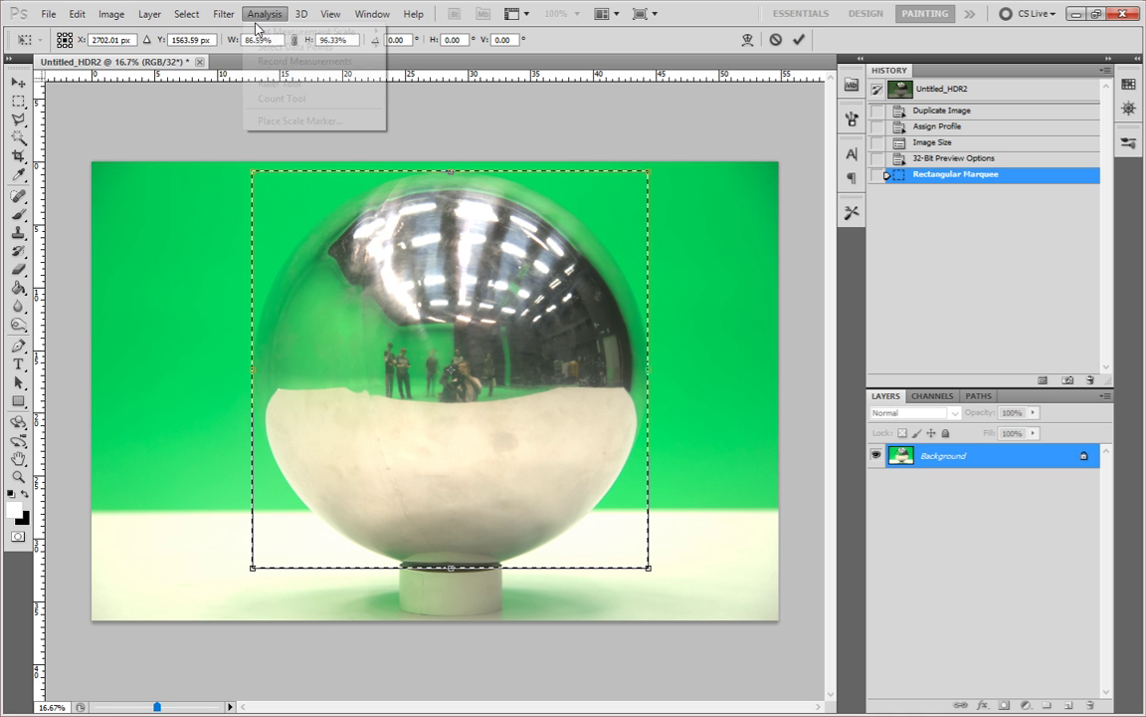
left_click(518, 104)
key("Return")
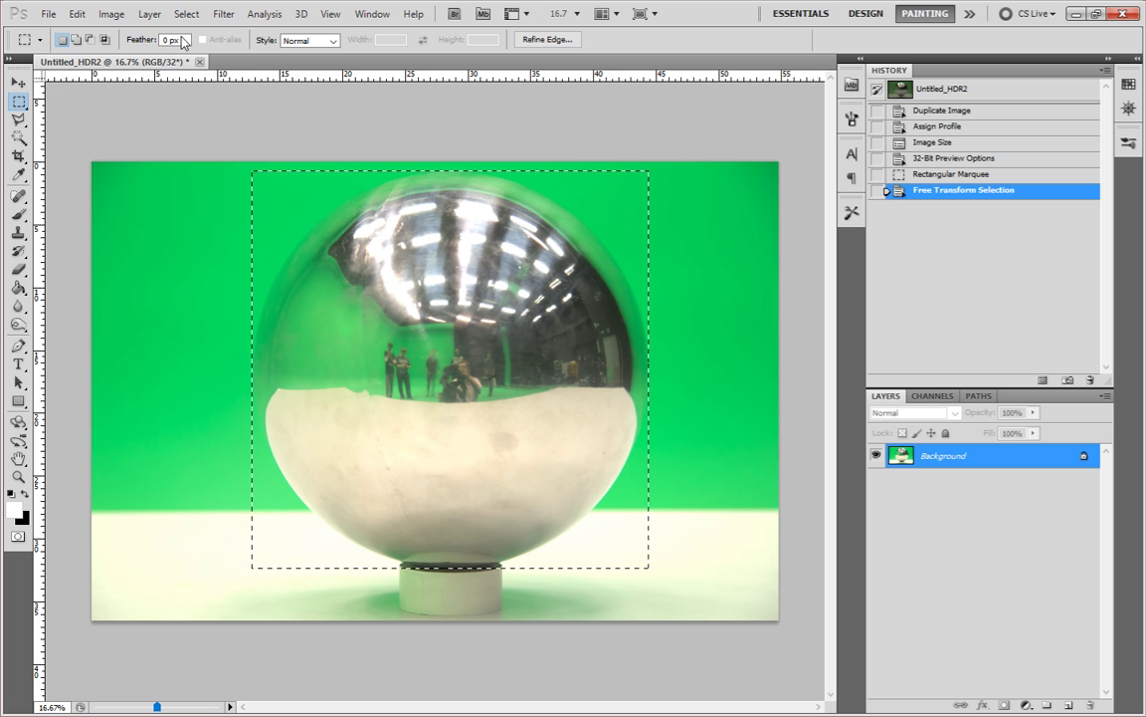
- Crop the image to the selection, cancelling the Trim dialog without trimming
left_click(77, 14)
mouse_move(111, 14)
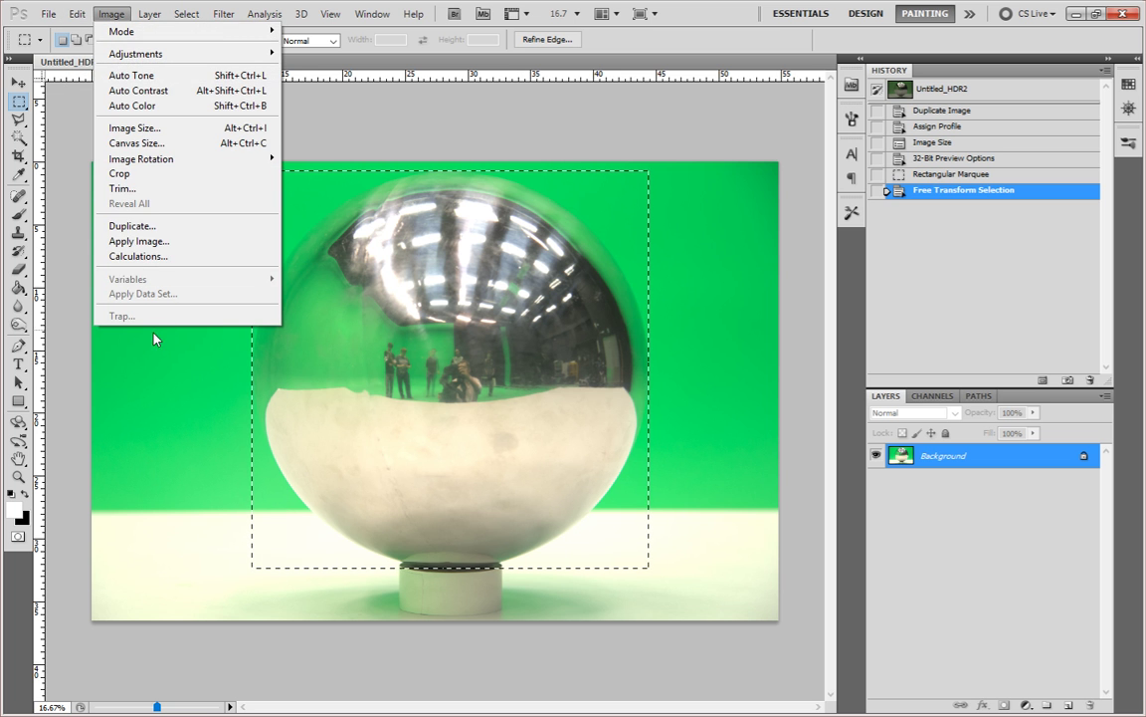
left_click(122, 188)
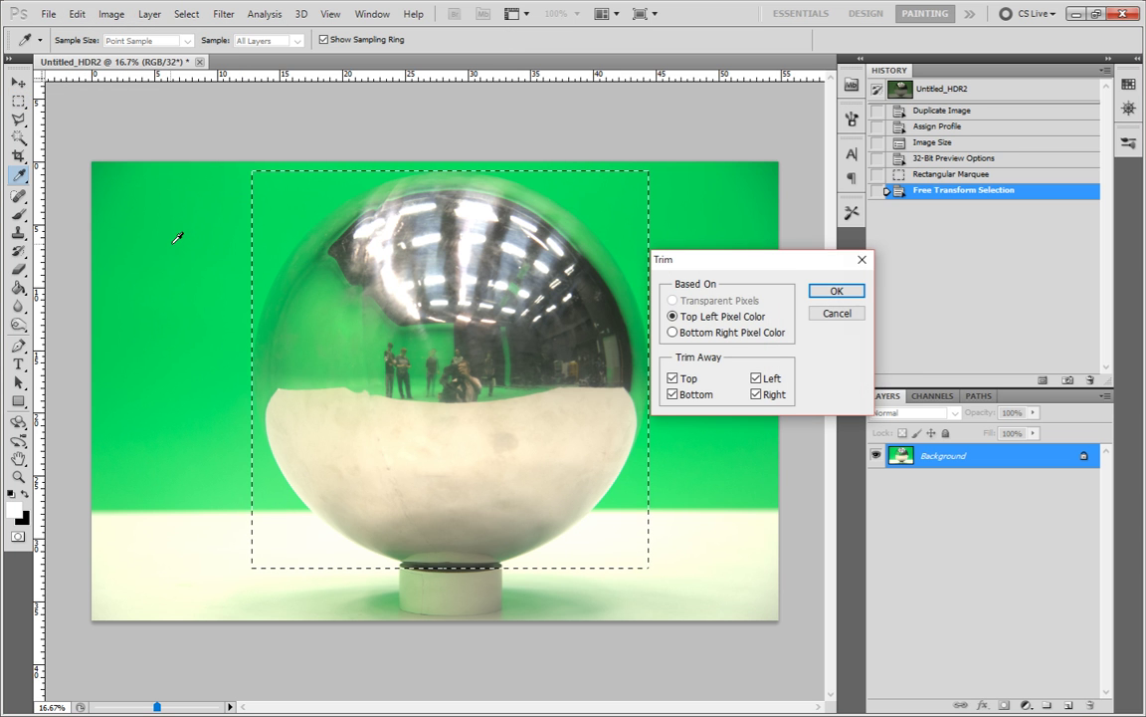
left_click(837, 313)
left_click(108, 15)
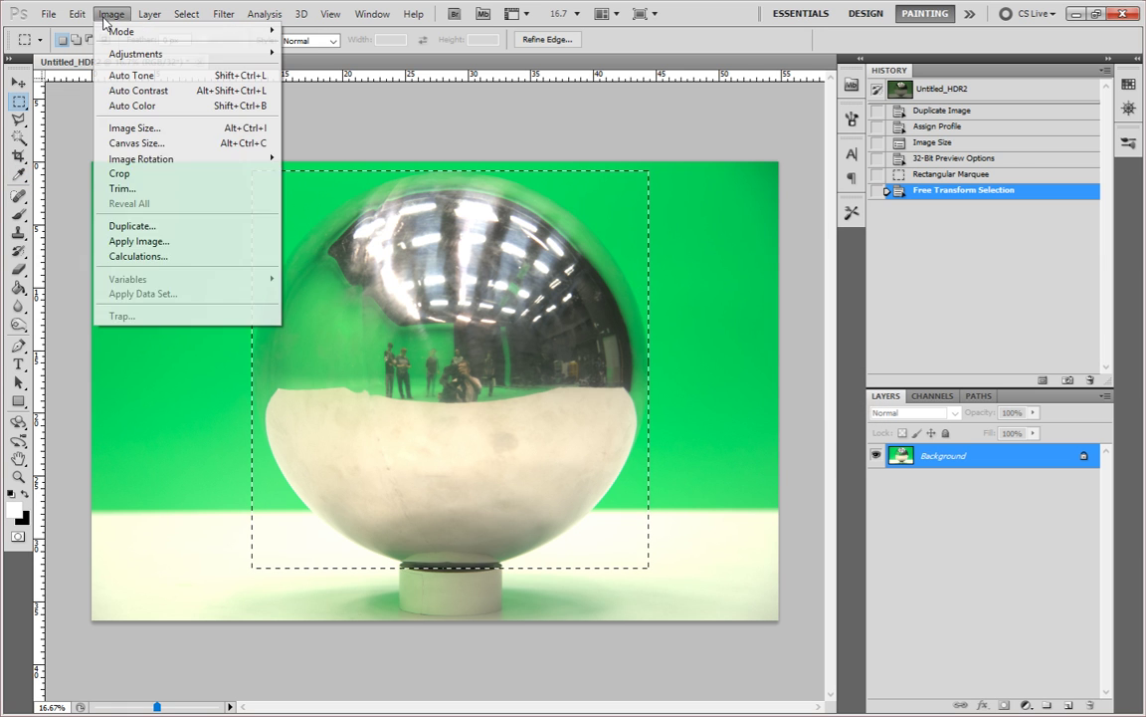
left_click(130, 174)
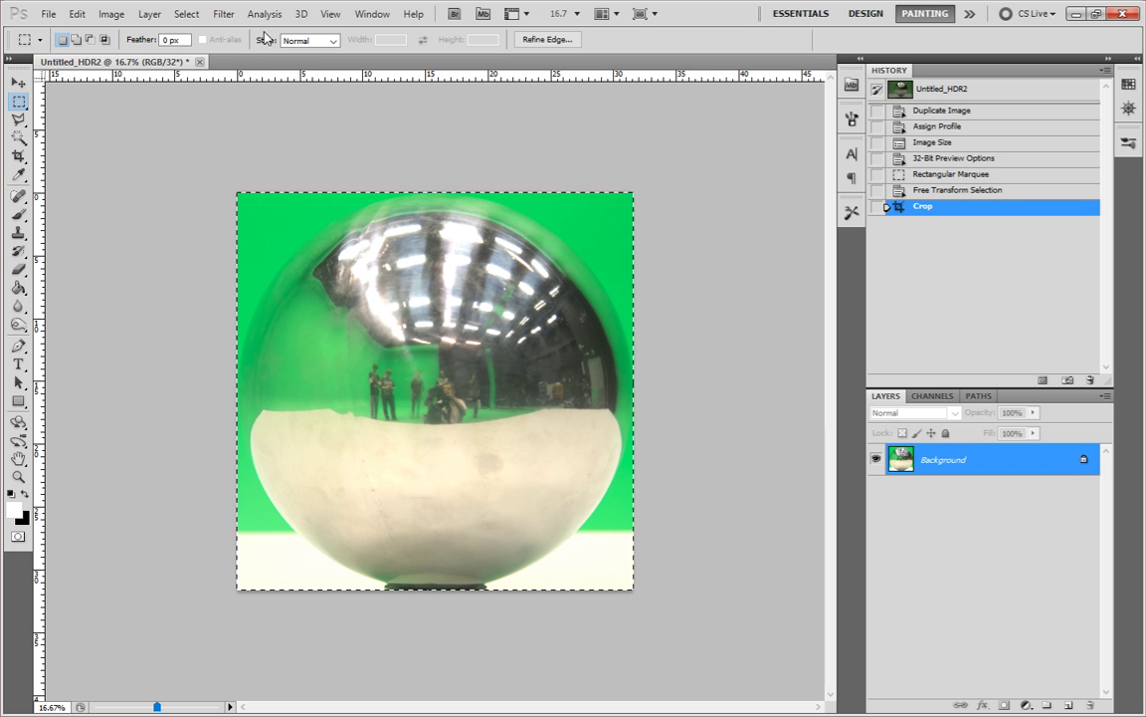
left_click(47, 14)
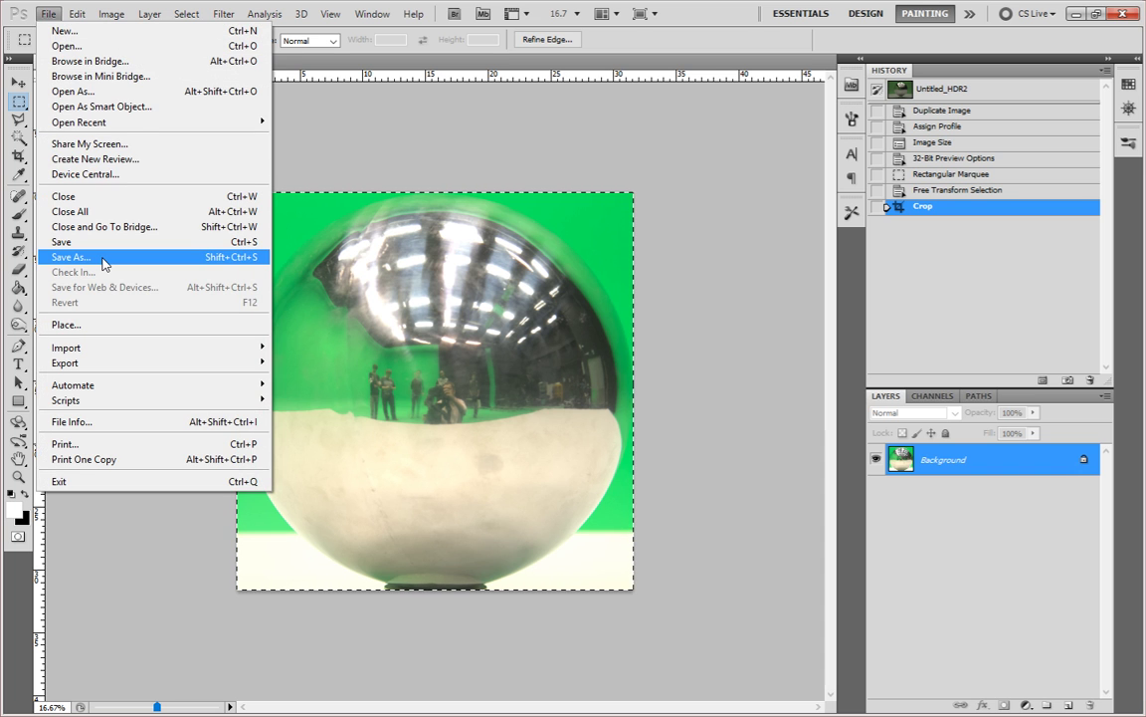
- Save the cropped image in Radiance (*.HDR) format as shot1.hdr in the Demo folder
left_click(103, 258)
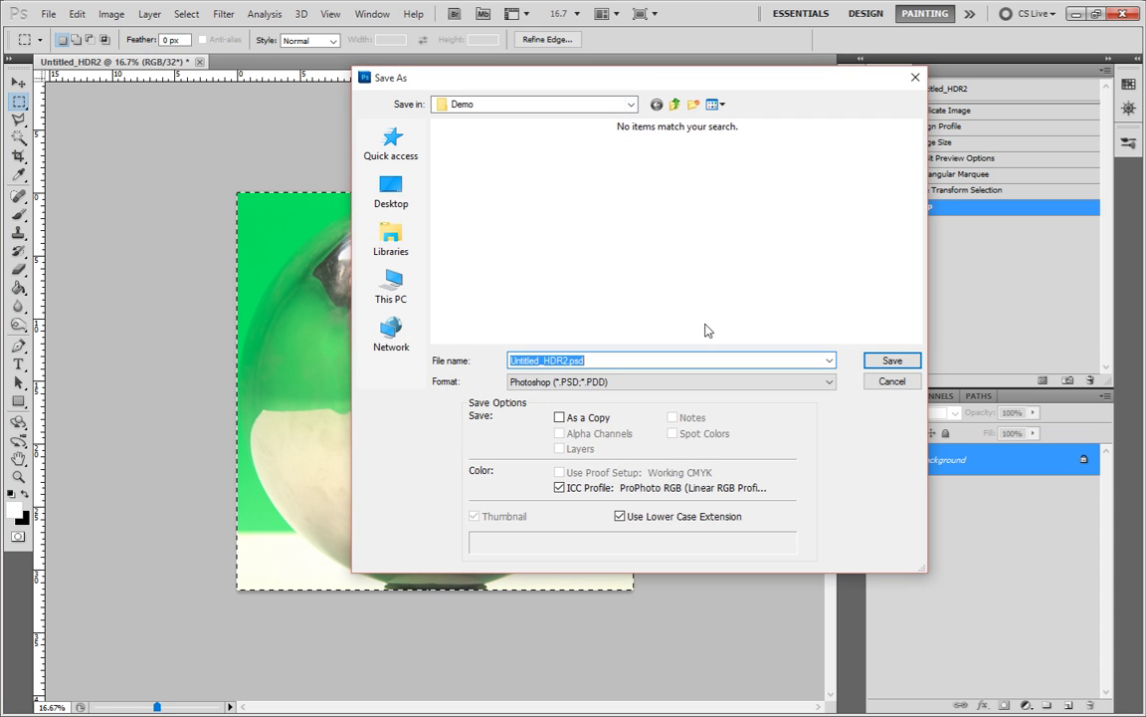
left_click(553, 381)
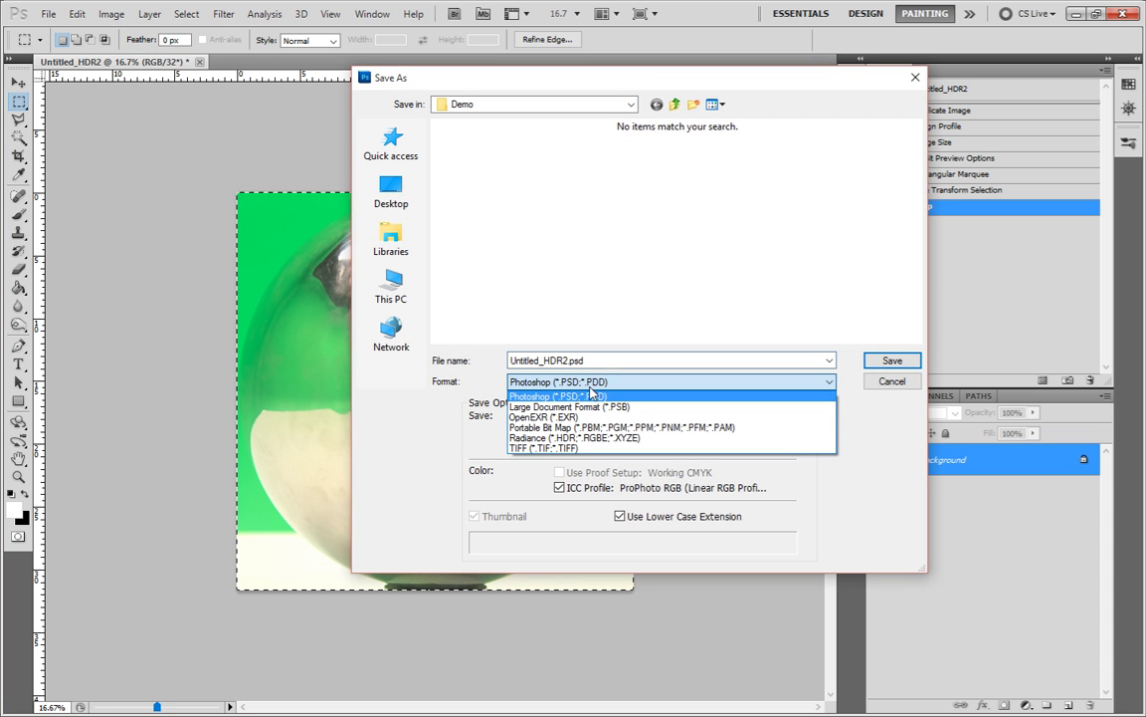
left_click(573, 439)
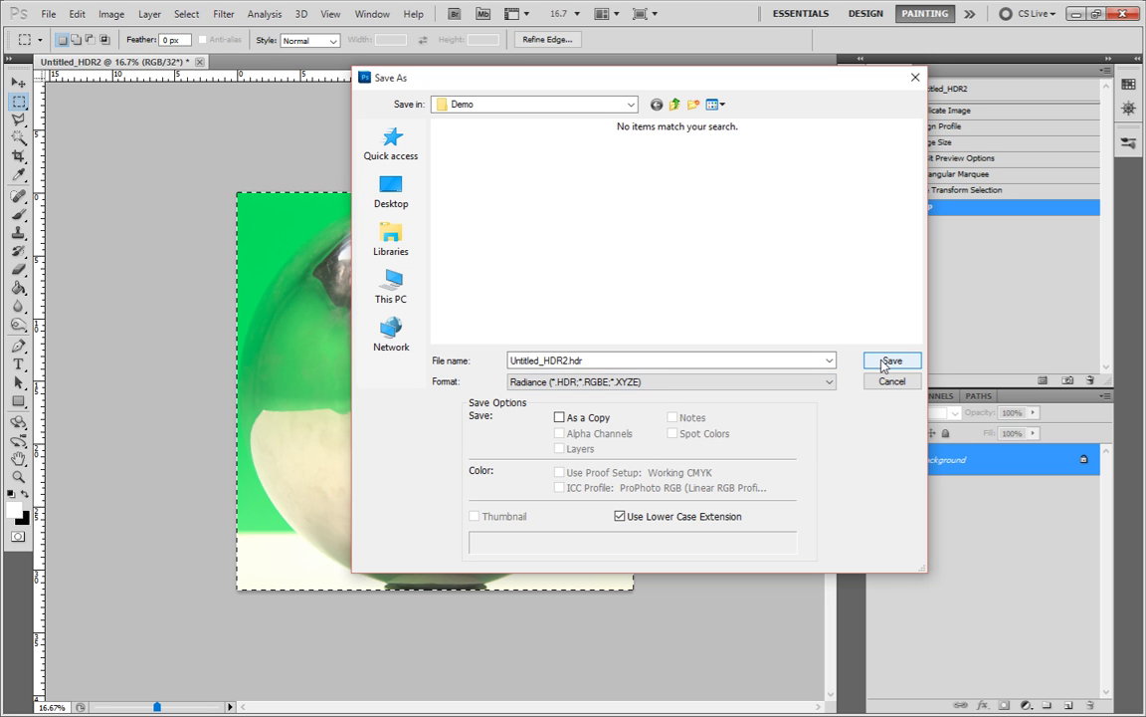
key("ctrl+a")
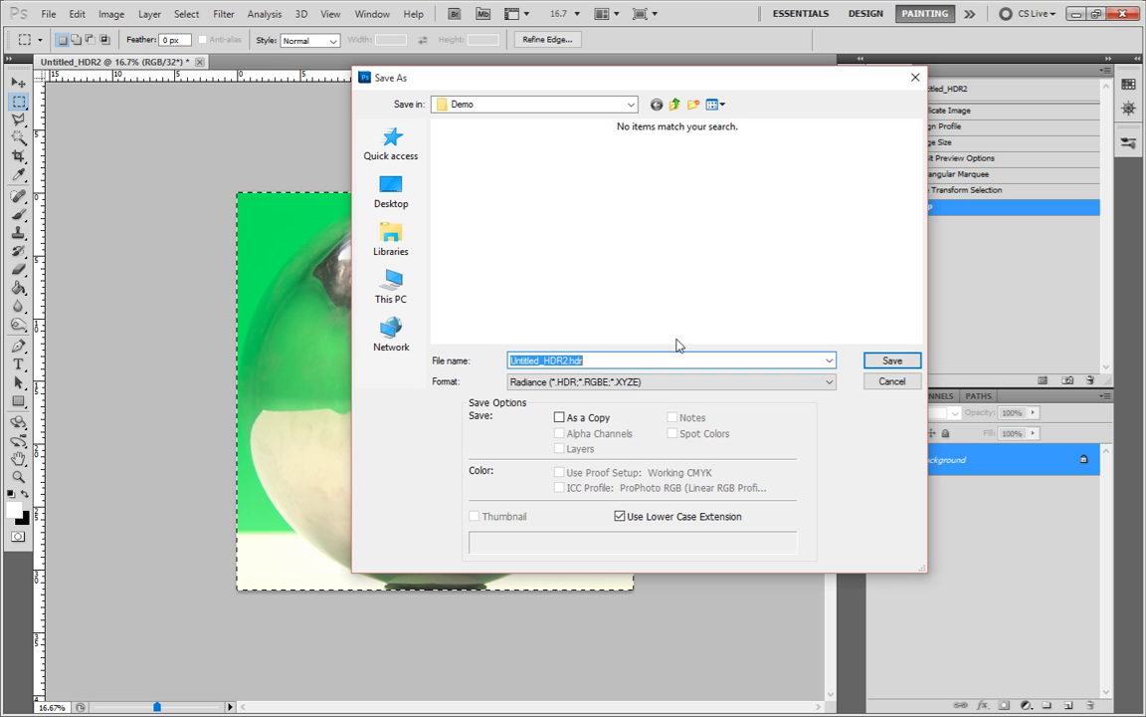
key("End")
key("Left")
key("Left")
key("Left")
key("Left")
key("BackSpace")
key("BackSpace")
key("BackSpace")
key("BackSpace")
key("BackSpace")
key("BackSpace")
key("BackSpace")
key("BackSpace")
key("BackSpace")
key("BackSpace")
key("BackSpace")
key("BackSpace")
key("BackSpace")
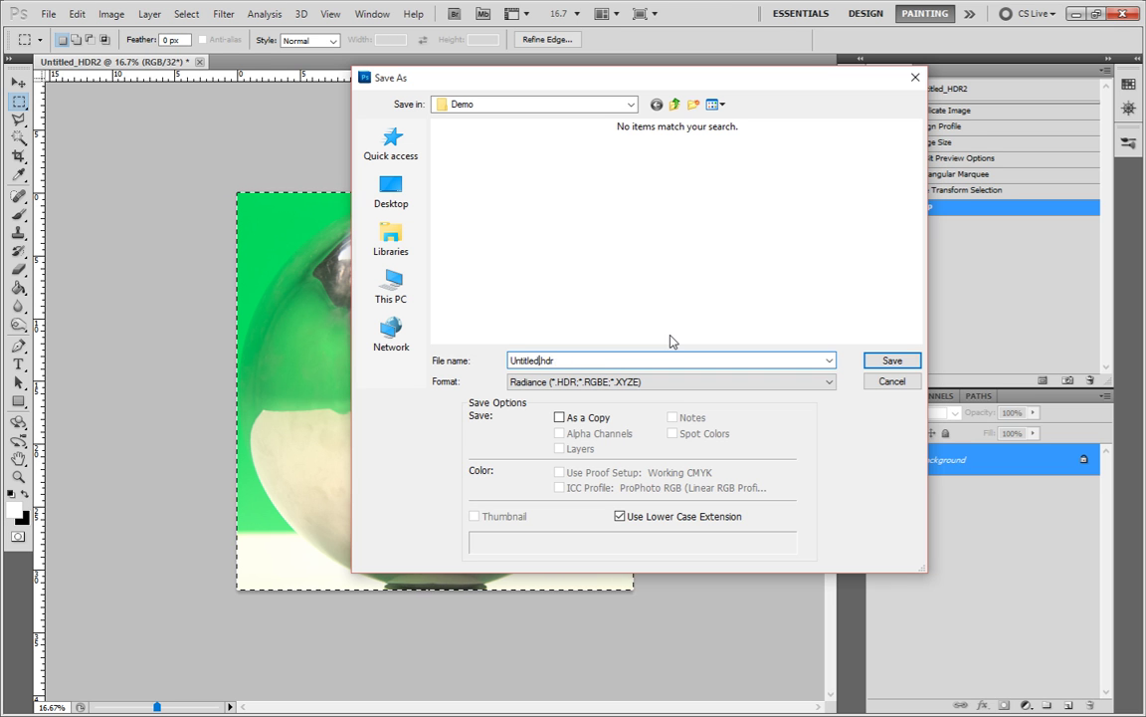
type("shi")
type("ot1")
left_click(892, 360)
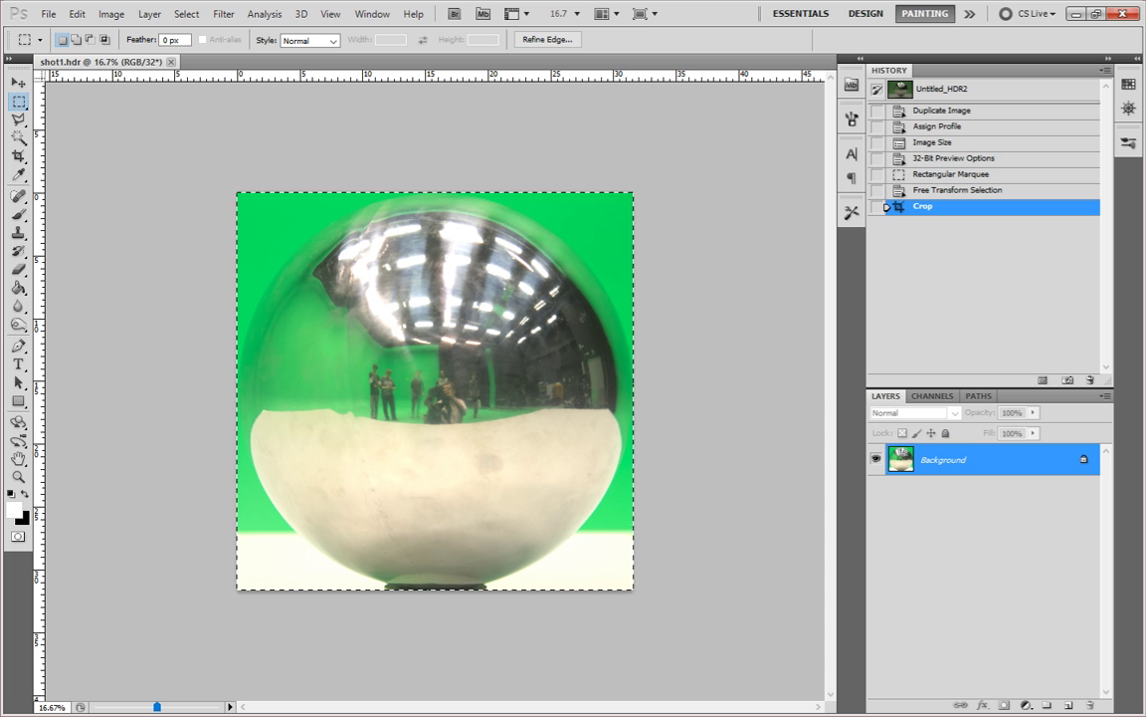
- Check in the Demo folder that shot1.hdr is a 26.4 MB HDR File beside the CR2 photos
key("alt+Tab")
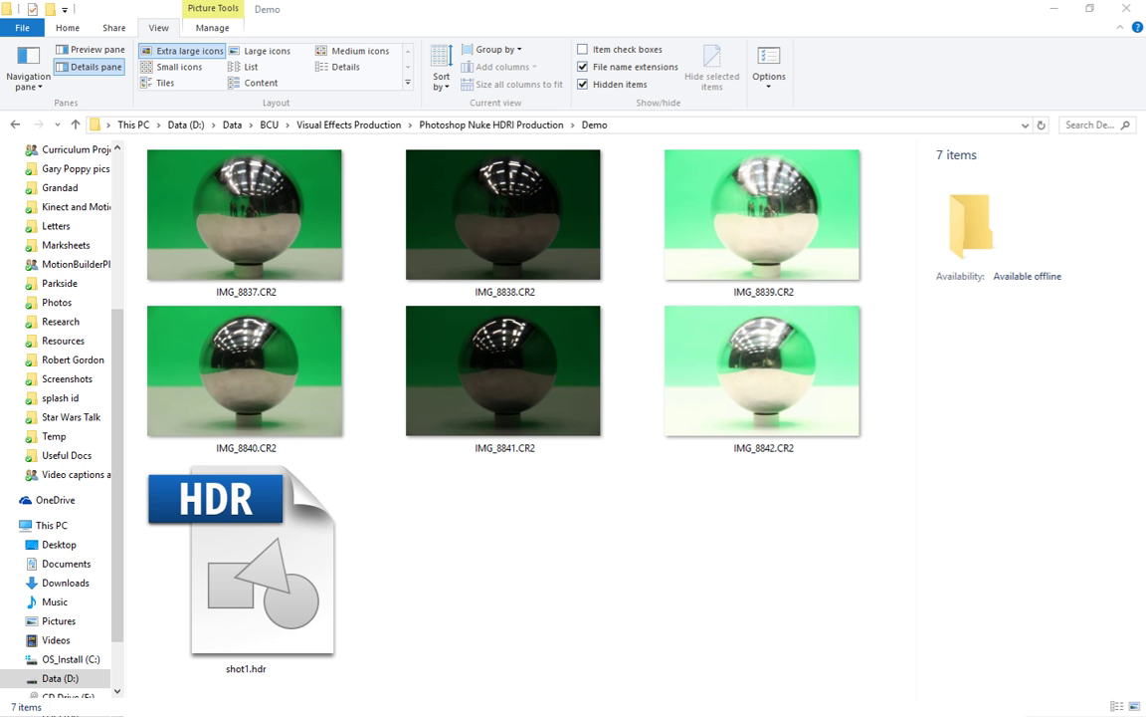
left_click(318, 541)
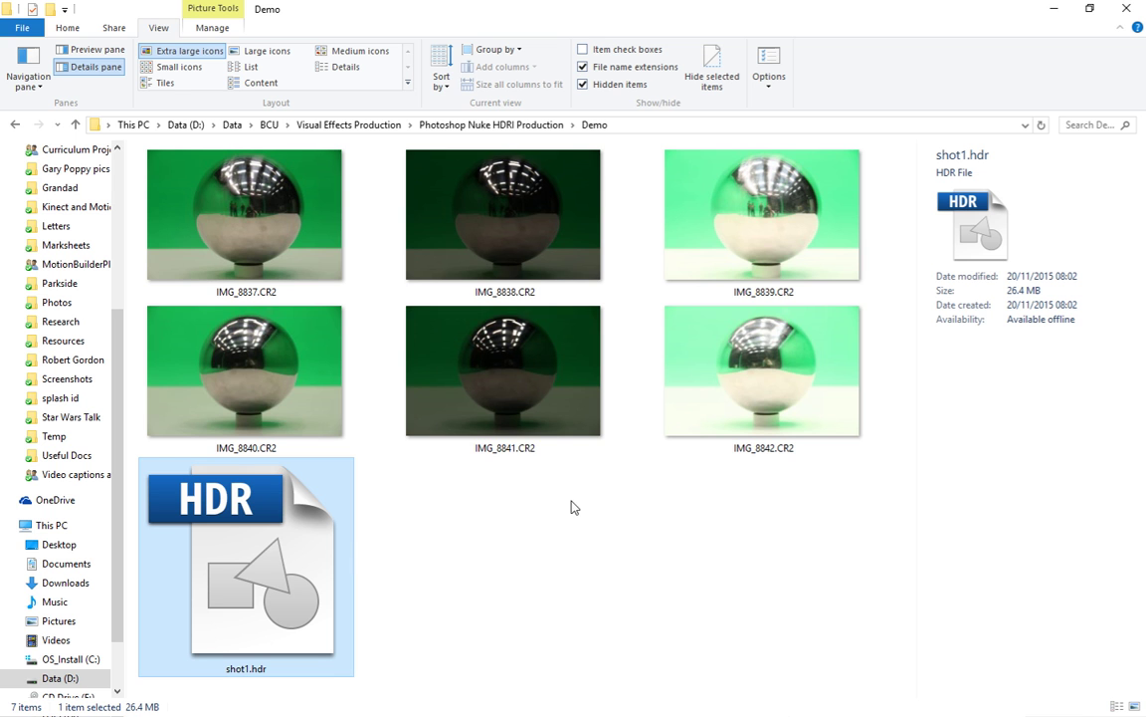